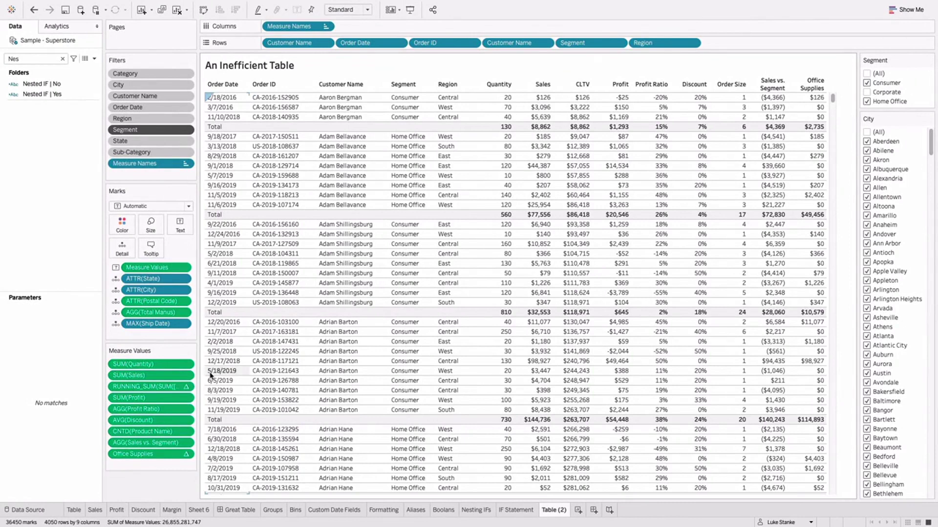
Switch to the Groups sheet and search the data fields for "ma"
left_click(272, 511)
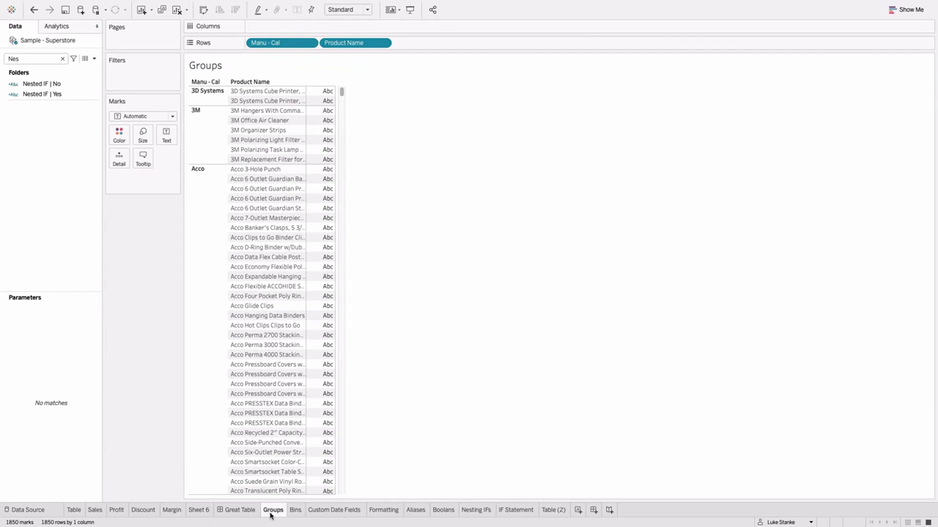
left_click(15, 59)
key("BackSpace")
key("BackSpace")
key("BackSpace")
type("mnu")
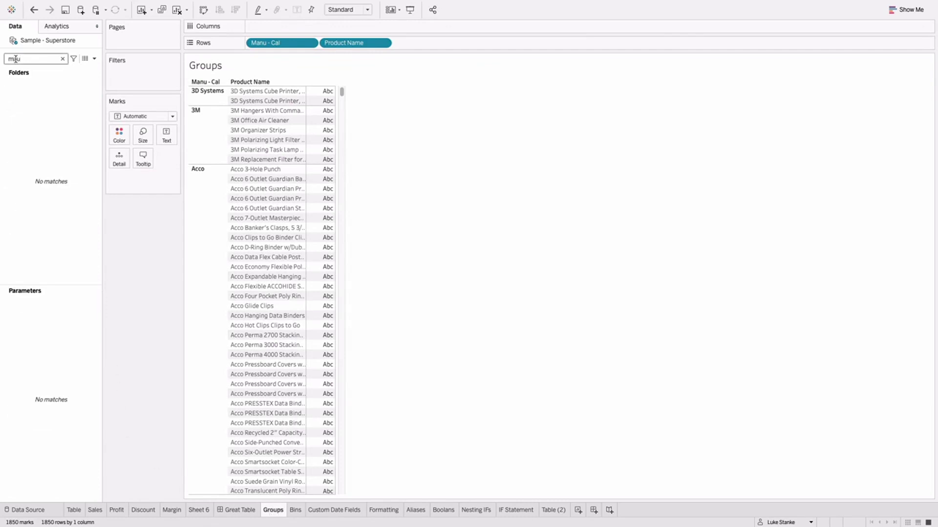
key("BackSpace")
key("BackSpace")
type("a")
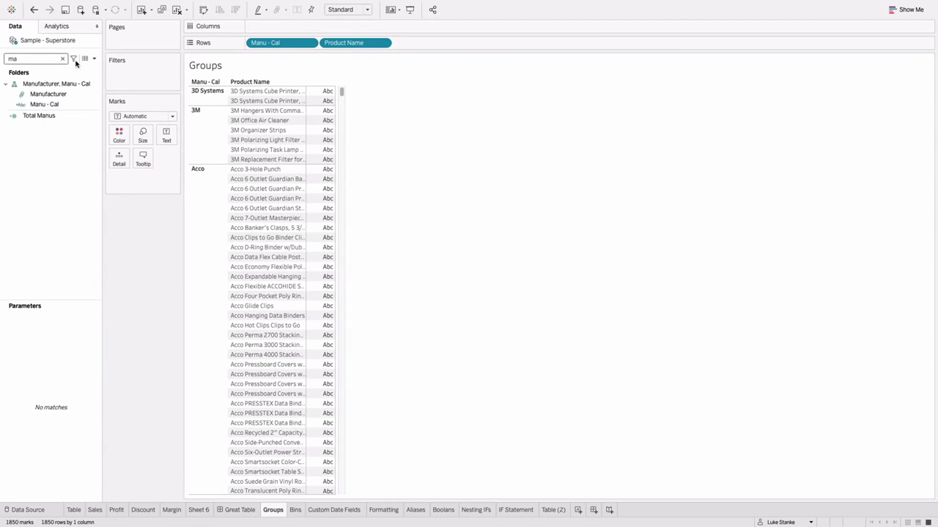
Review the IF CONTAINS formula of the Manu - Cal calculated field, including its 3D Systems and Acco branches, without changing it
left_click(39, 105)
right_click(35, 104)
left_click(51, 161)
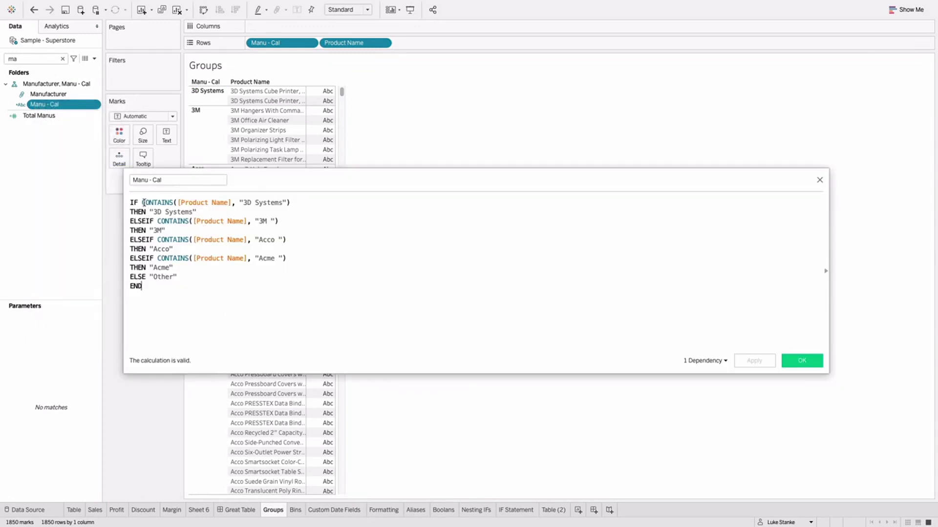
left_click_drag(142, 202, 295, 203)
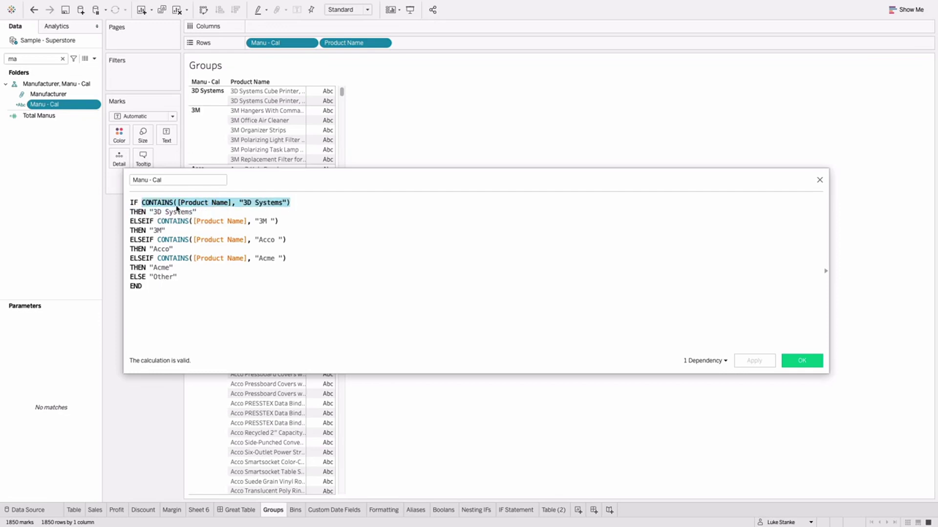
left_click_drag(148, 213, 205, 212)
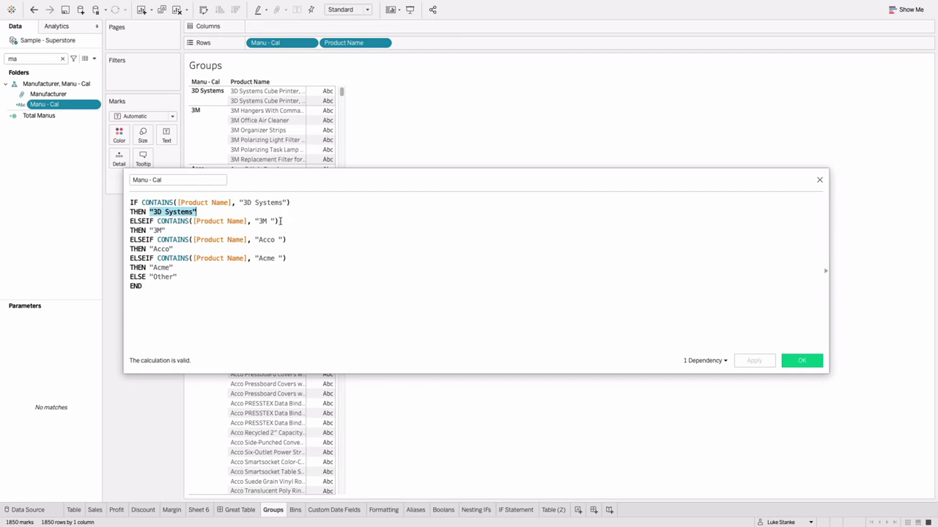
left_click(152, 232)
double_click(161, 250)
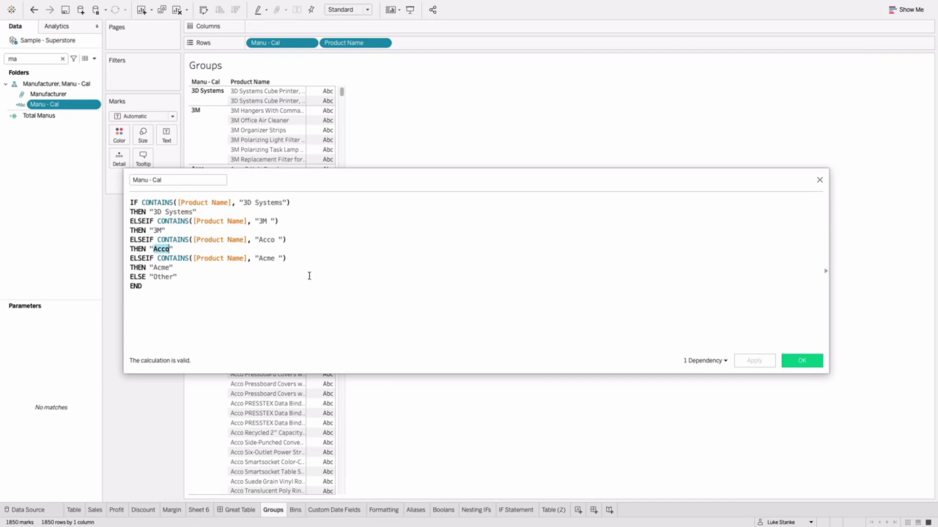
left_click(819, 180)
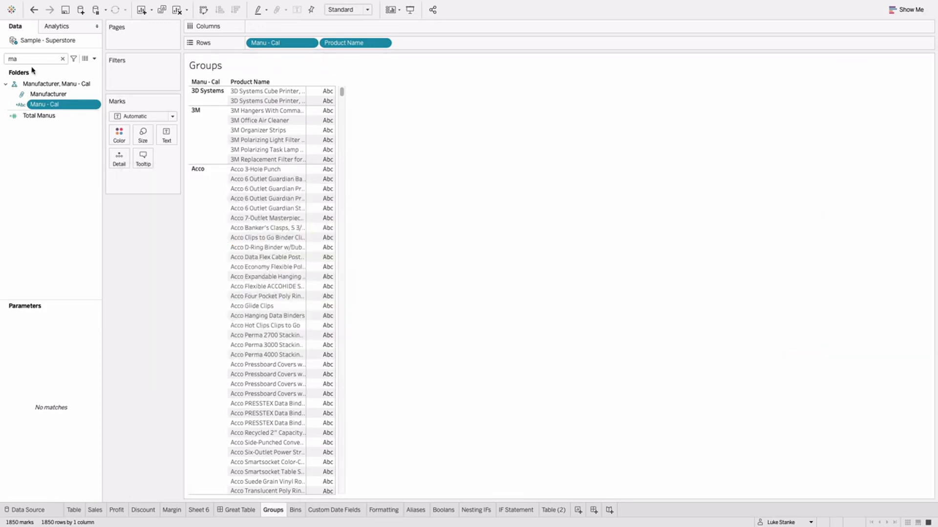
Review the Manufacturer group's definition, expanding and collapsing the Acco group's members
right_click(47, 94)
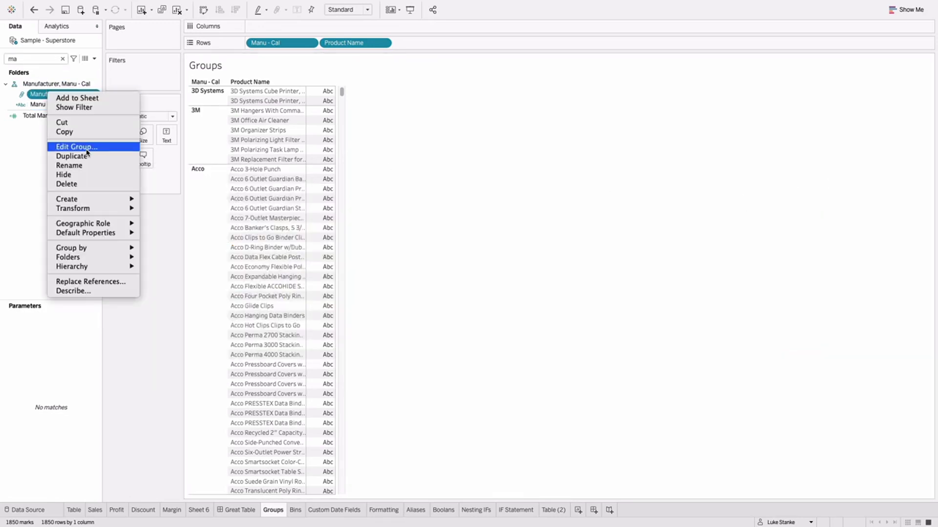
left_click(86, 148)
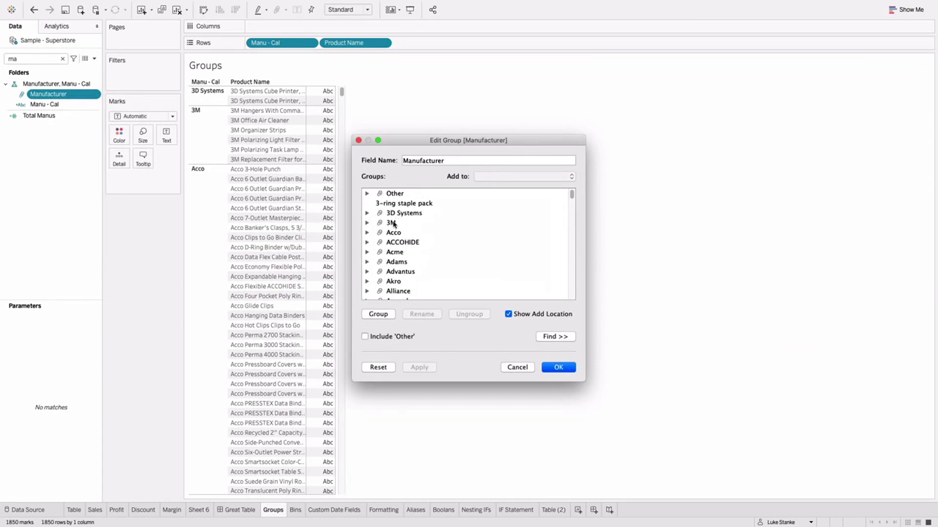
left_click(367, 234)
left_click(367, 233)
left_click(557, 368)
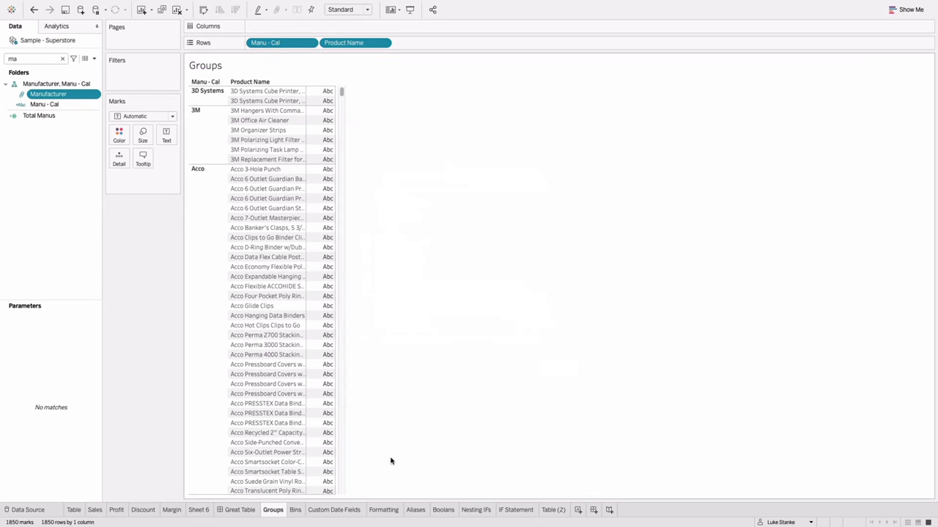
Switch to the Bins sheet and search the data fields for "bin"
left_click(296, 511)
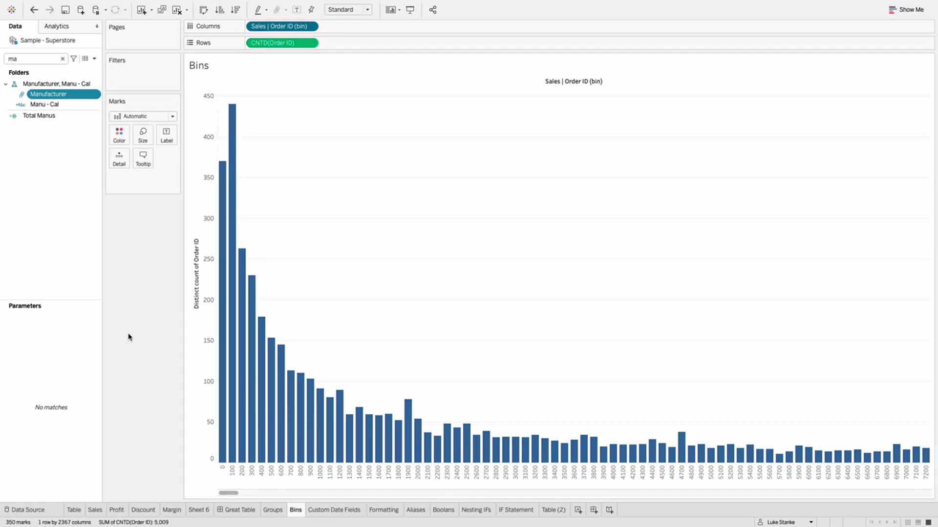
double_click(25, 57)
type("bin")
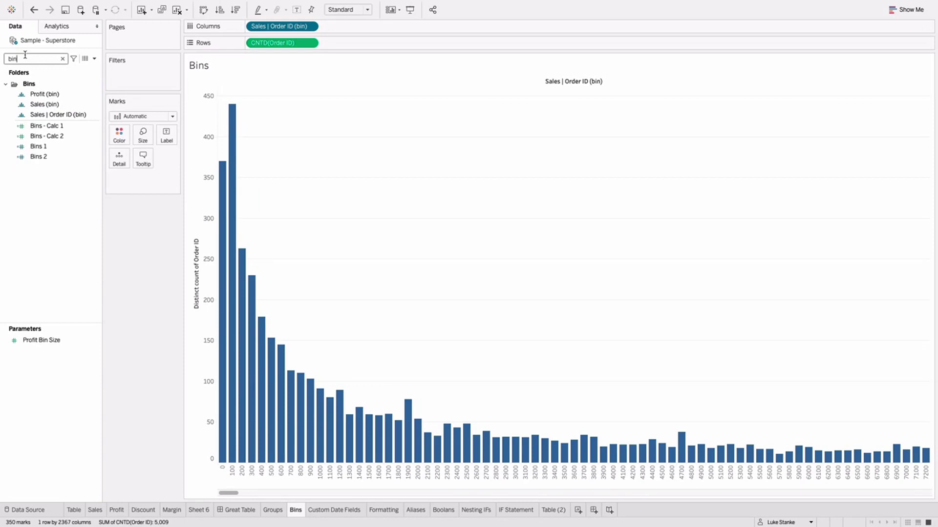
Review the full IF/ELSEIF formula of the Bins - Calc 1 field, from its first Sales condition to END
right_click(45, 126)
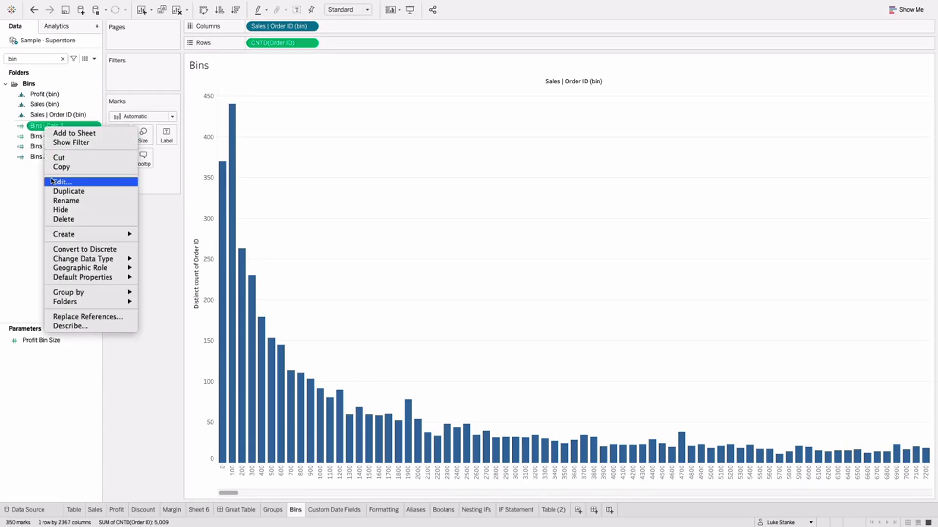
left_click(52, 181)
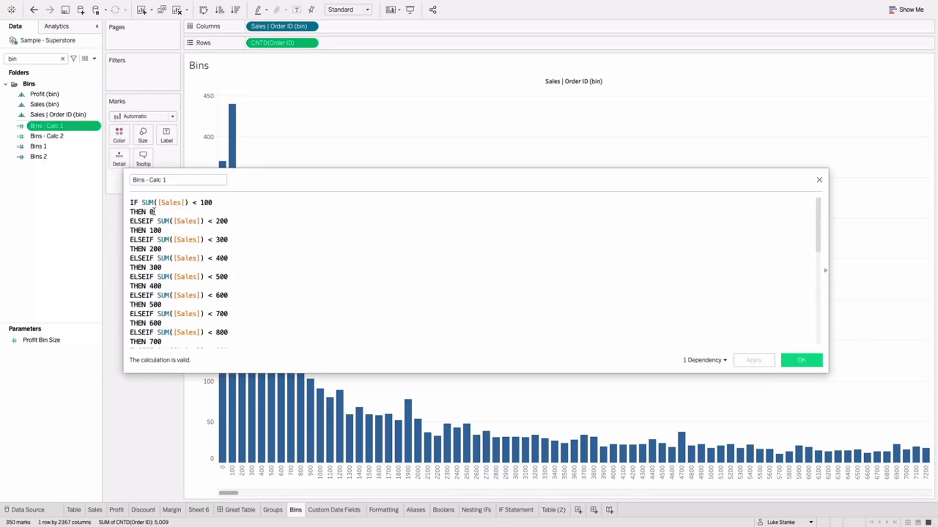
left_click_drag(143, 202, 224, 201)
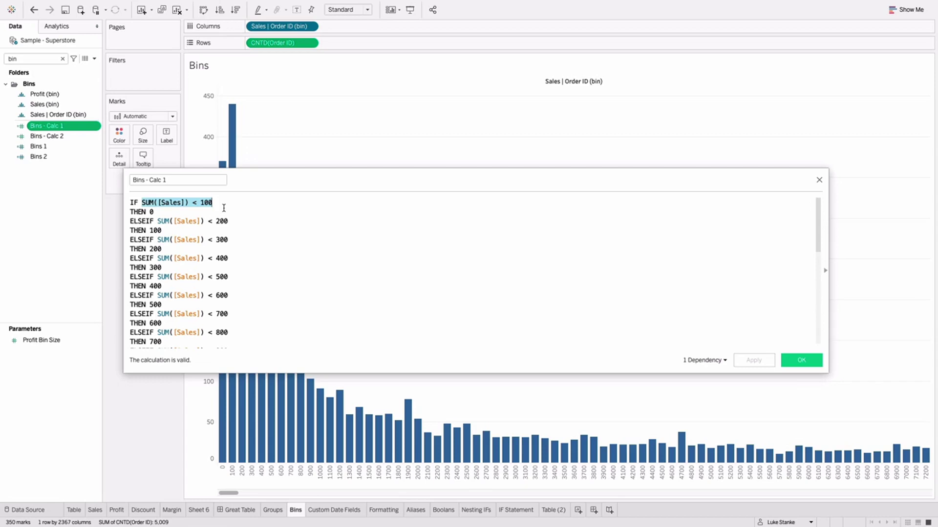
left_click(156, 222)
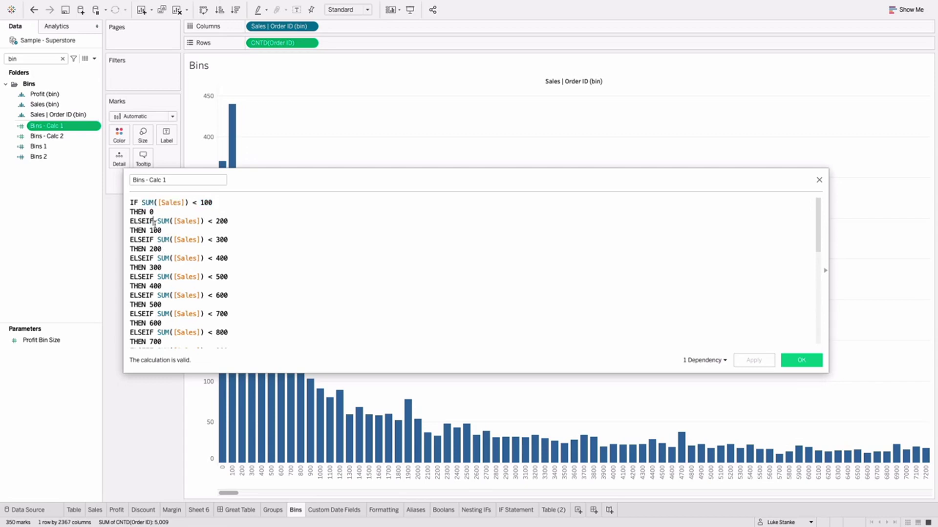
scroll(173, 272, "down", 9)
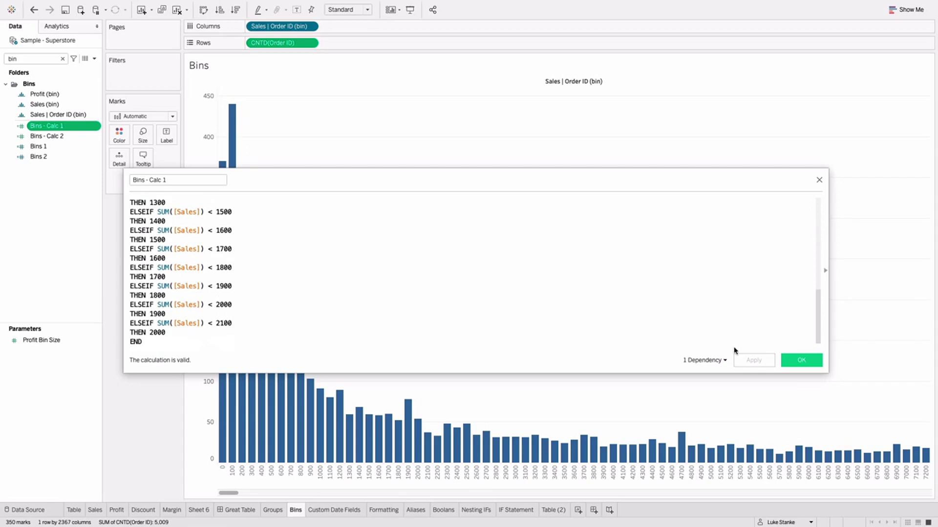
left_click(784, 357)
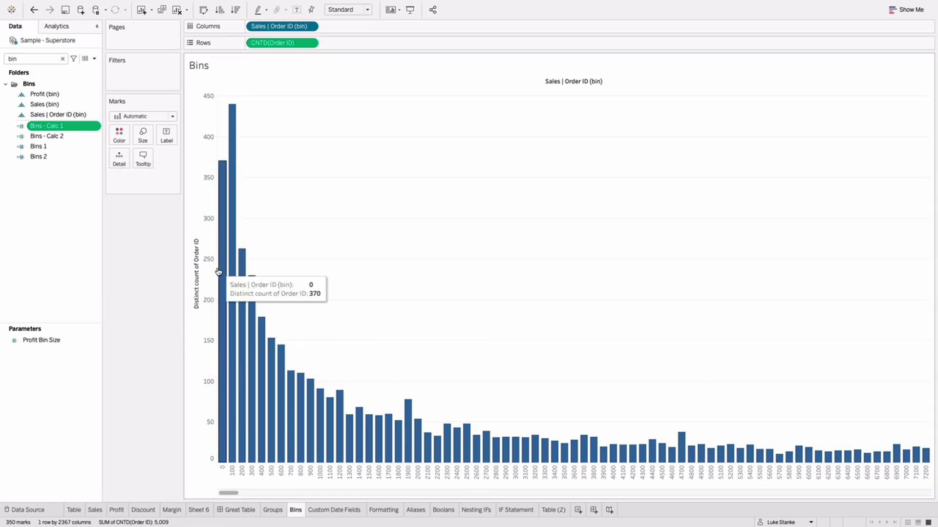
Review the FLOOR formula of the Bins - Calc 2 calculated field
left_click(40, 135)
right_click(42, 135)
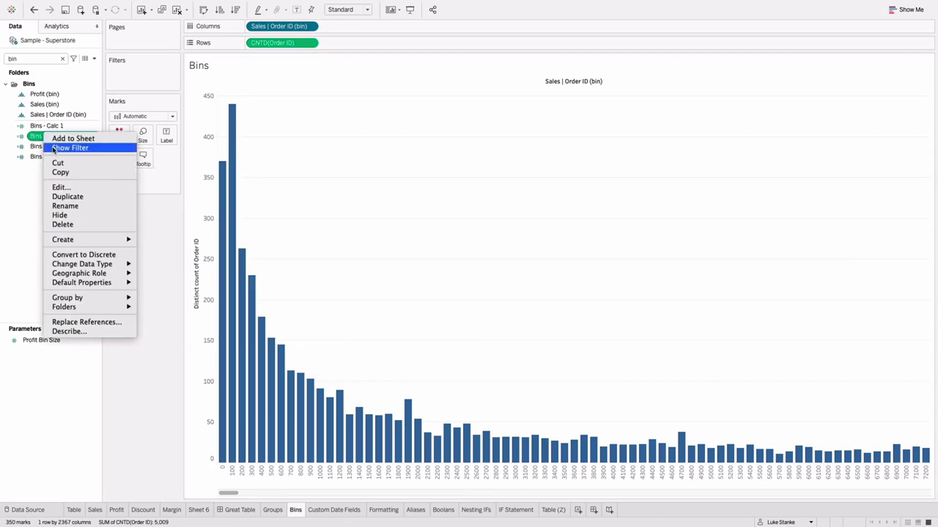
left_click(68, 188)
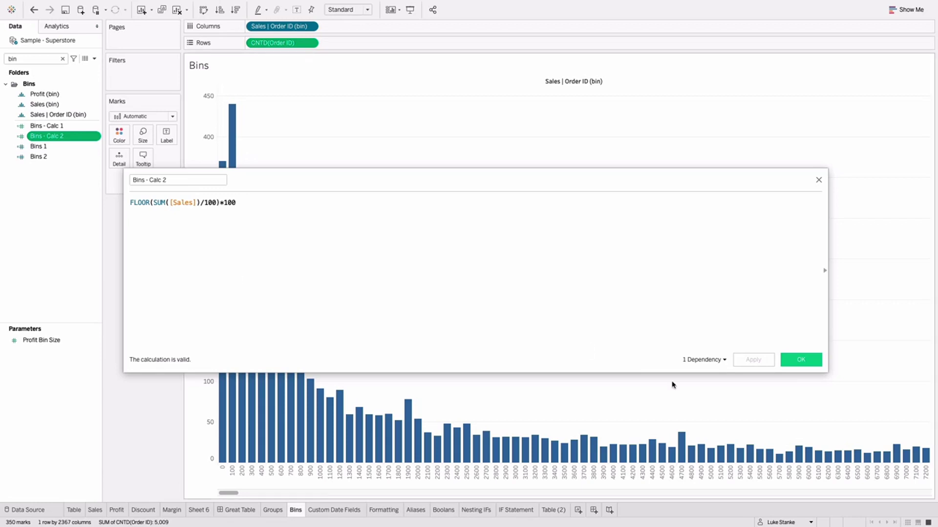
left_click(782, 359)
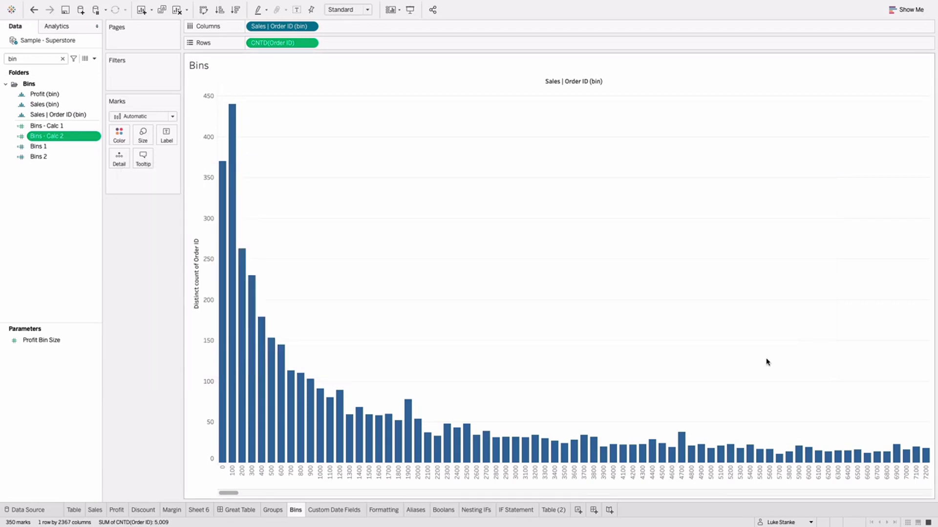
Review the FIXED formula of the Bins 1 field and check the options for the Sales | Order ID (bin) field
right_click(30, 147)
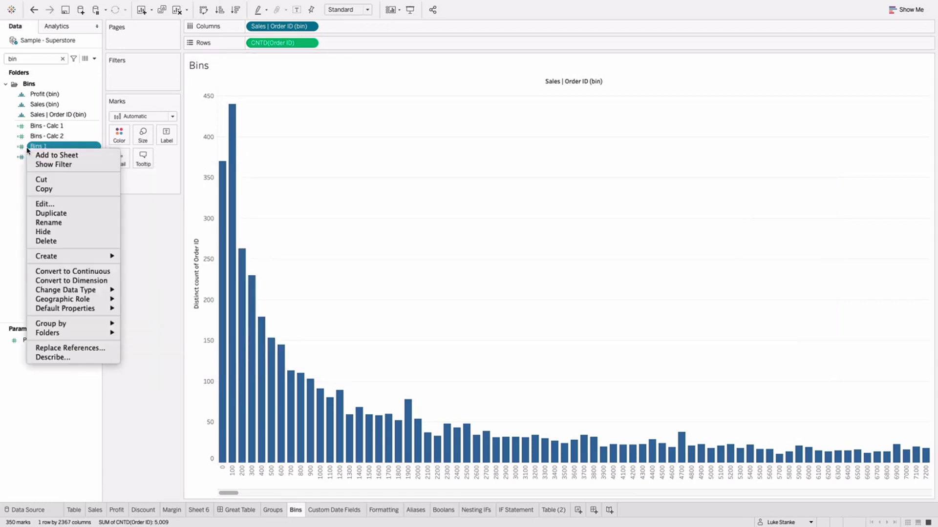
left_click(49, 204)
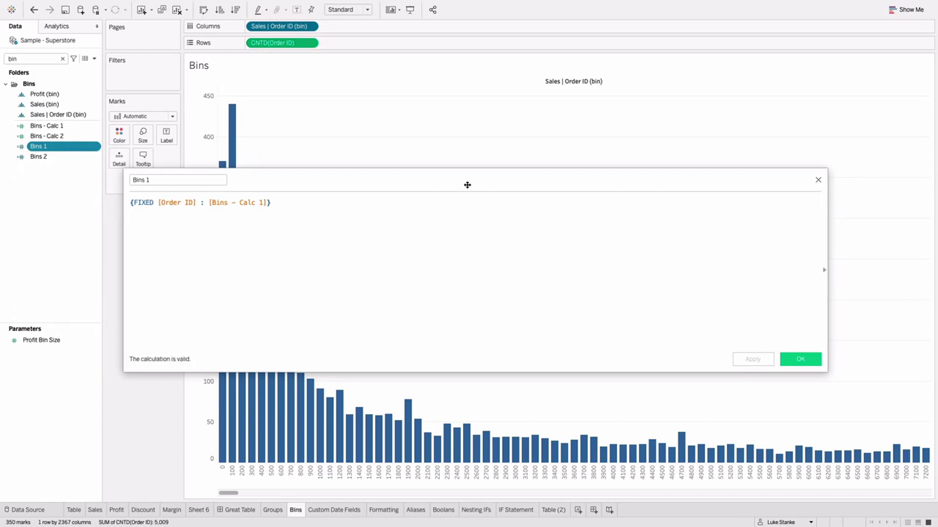
left_click(818, 179)
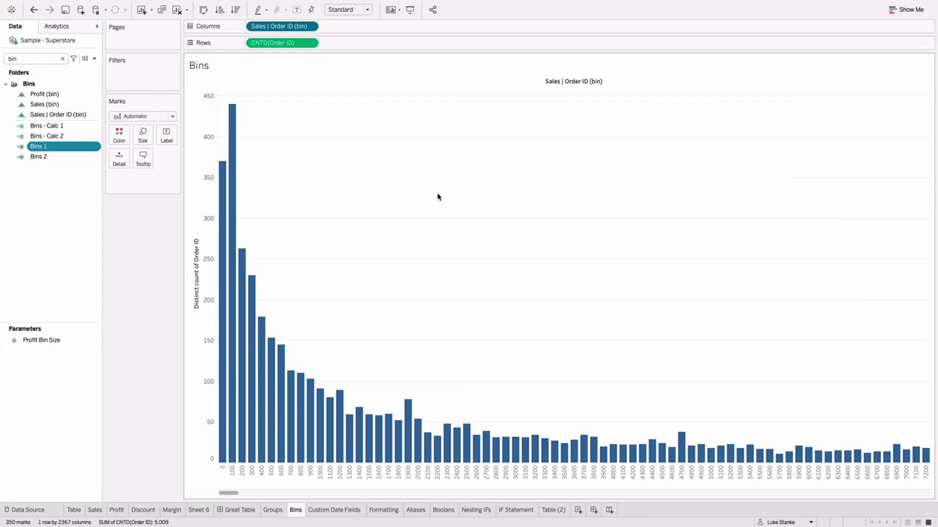
right_click(47, 120)
left_click(19, 295)
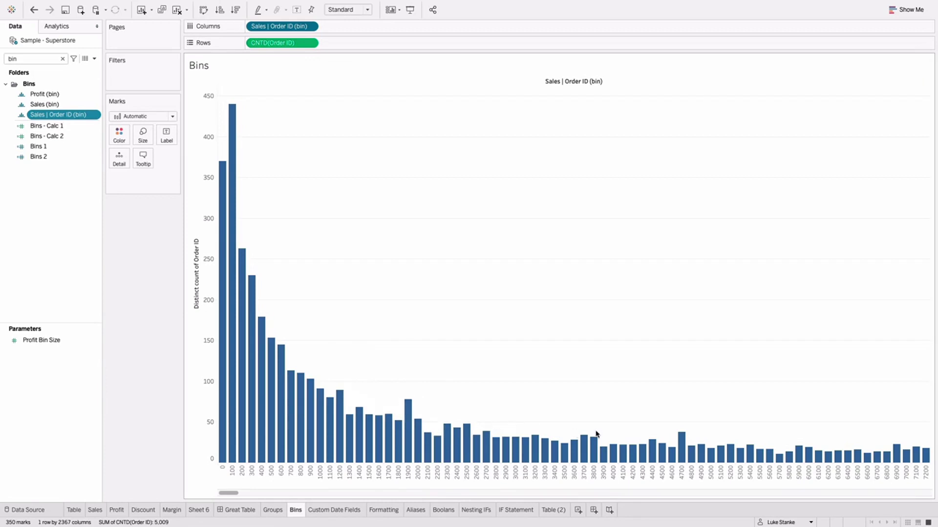
On the Custom Date Fields sheet, find Order Date by searching for "ord" and place it by year on Rows
left_click(328, 510)
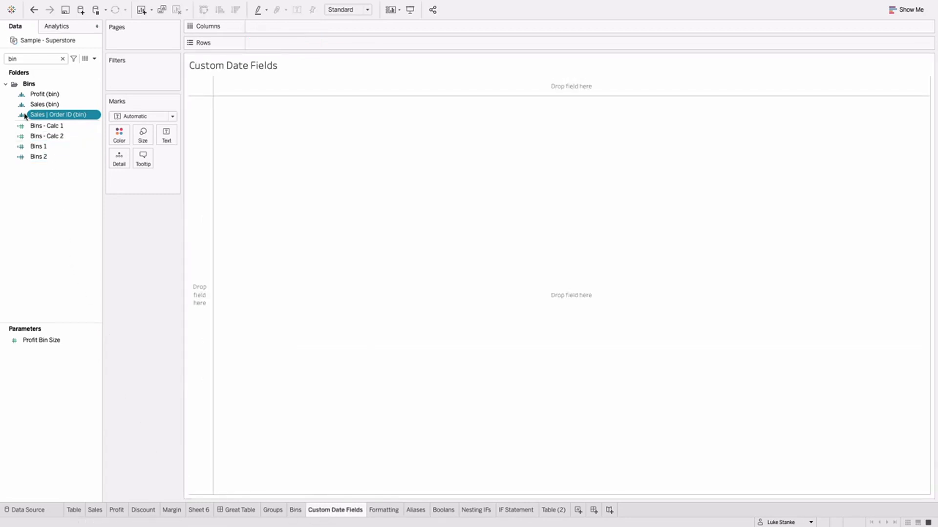
double_click(34, 59)
type("o")
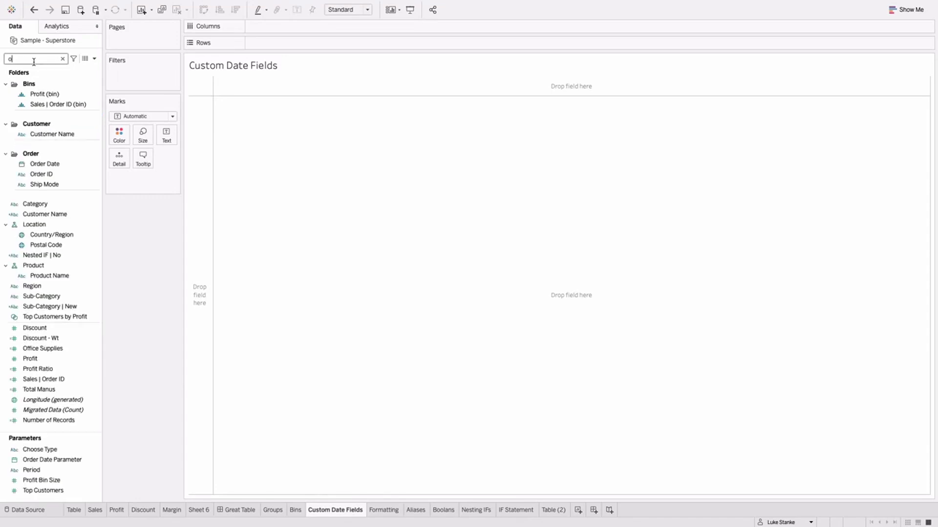
type("rd")
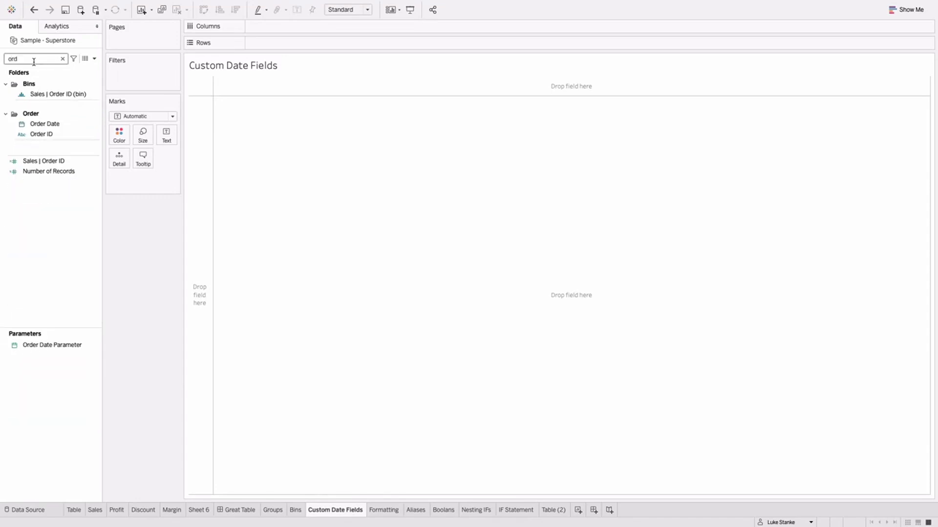
left_click_drag(43, 125, 296, 29)
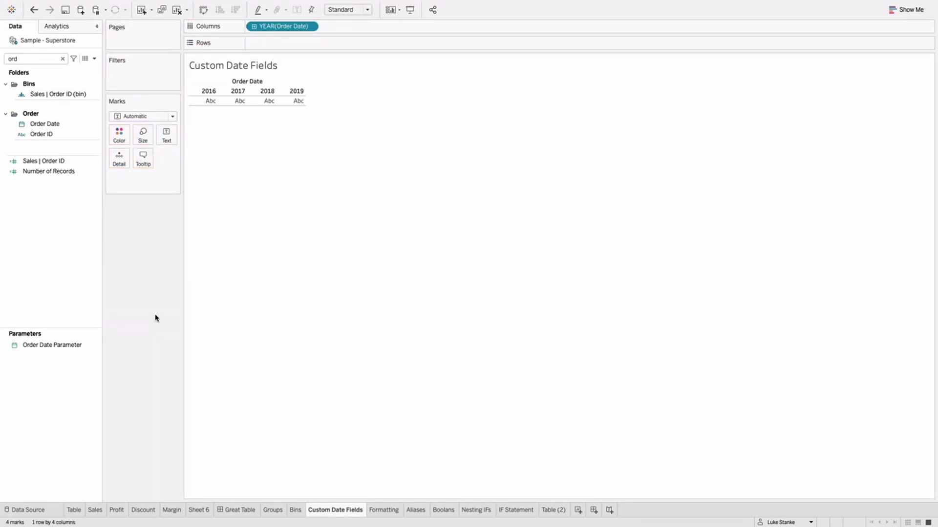
left_click_drag(286, 27, 287, 45)
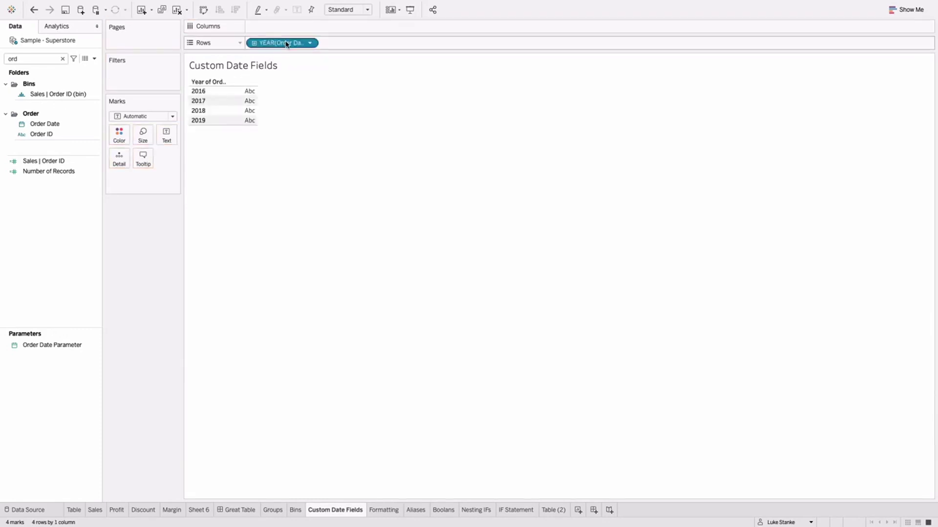
Drill Order Date down from year to quarter and month, and collapse it back to years
left_click(211, 84)
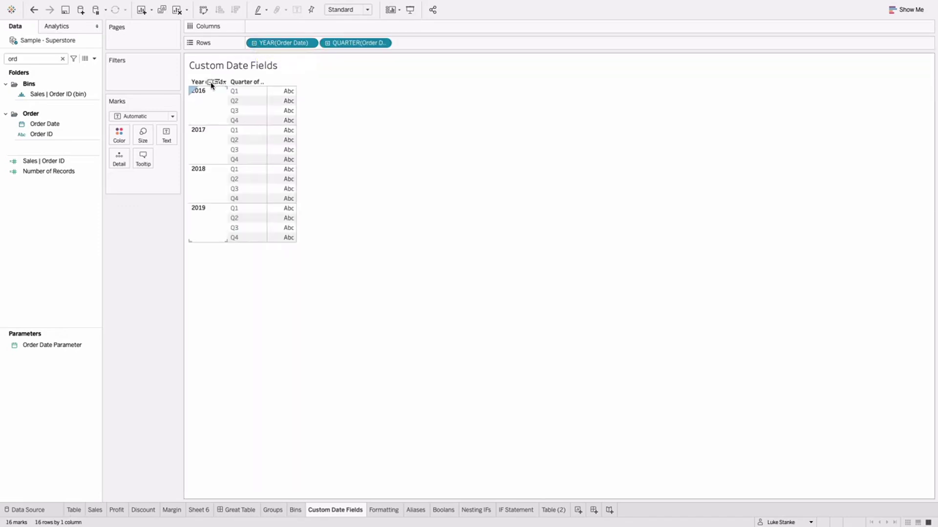
left_click(250, 82)
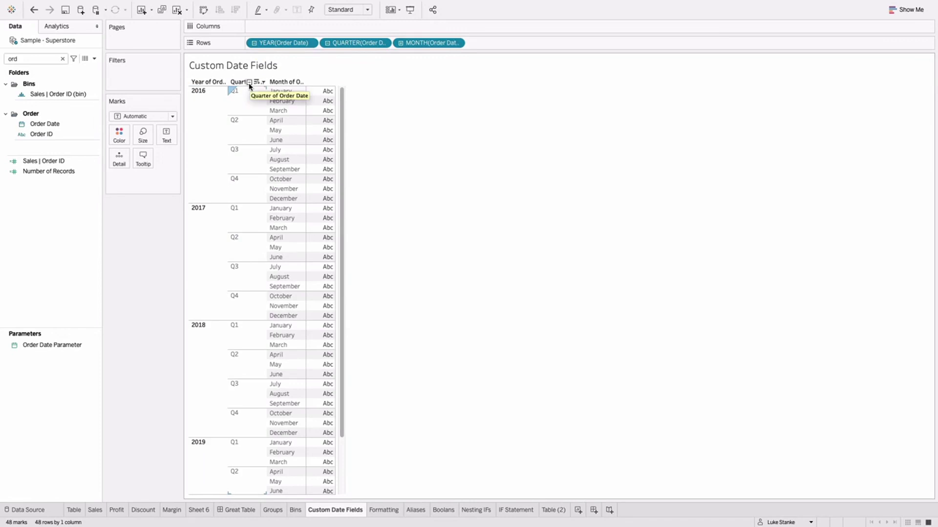
left_click(212, 83)
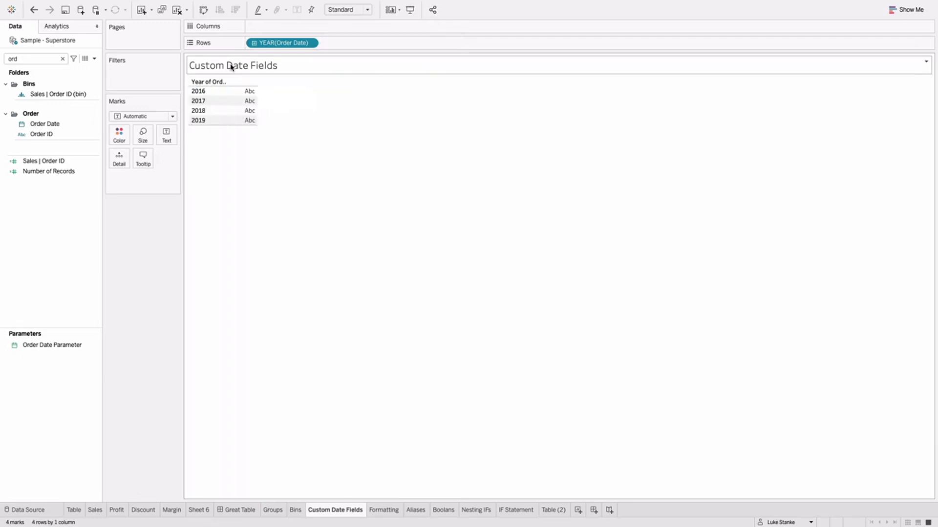
Review the date formula behind the YEAR(Order Date) field on Rows, leaving it as it is
double_click(272, 43)
key("Return")
key("Home")
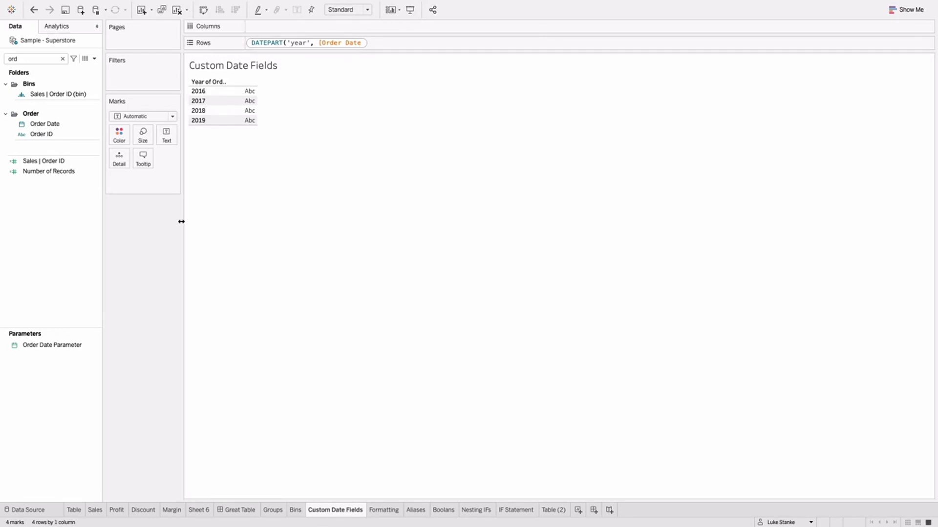
key("Escape")
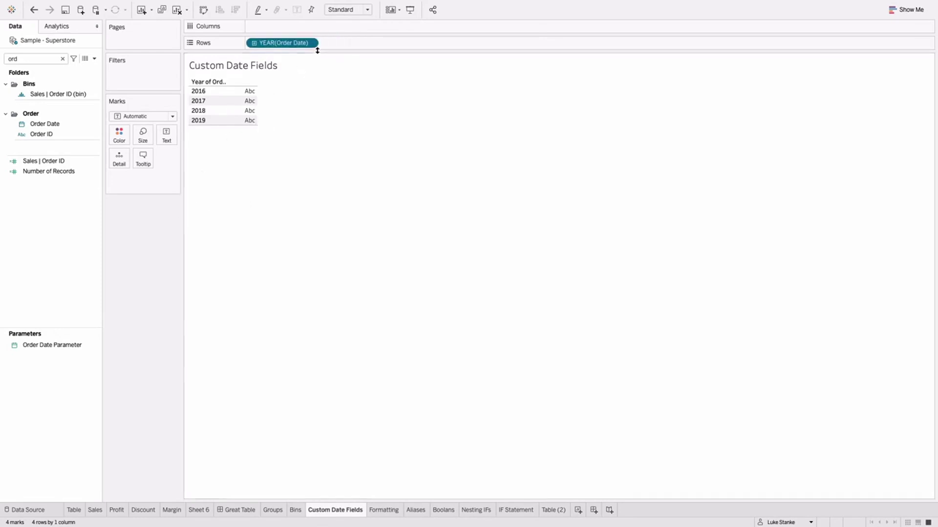
double_click(277, 43)
key("Escape")
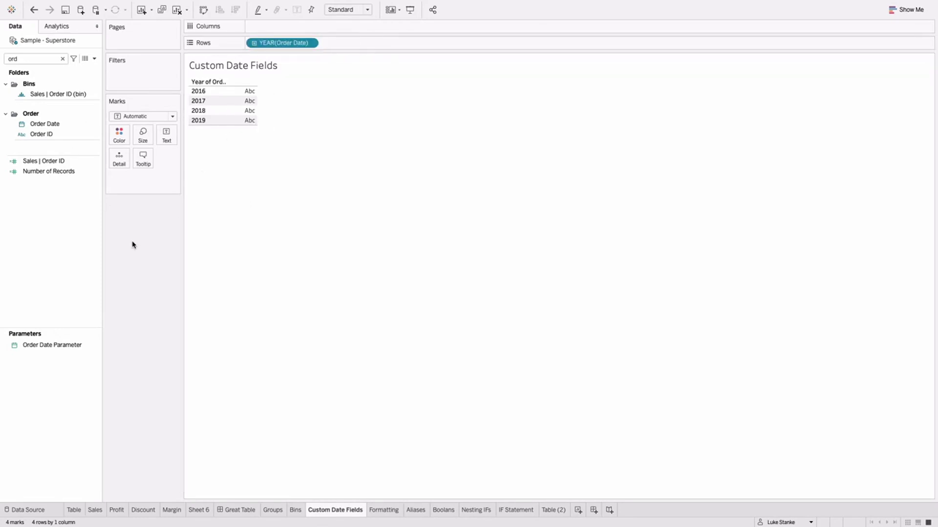
left_click(55, 124)
left_click(60, 134)
left_click(96, 136)
left_click(205, 52)
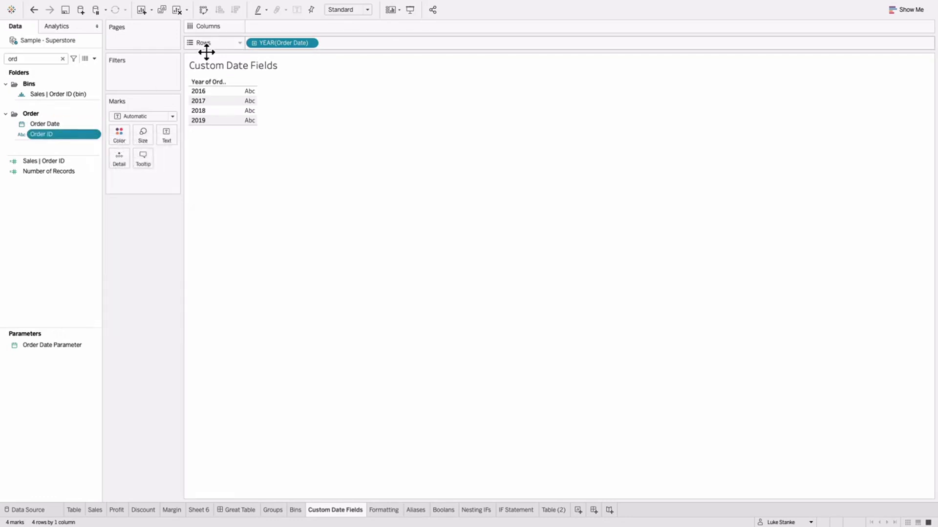
left_click(96, 136)
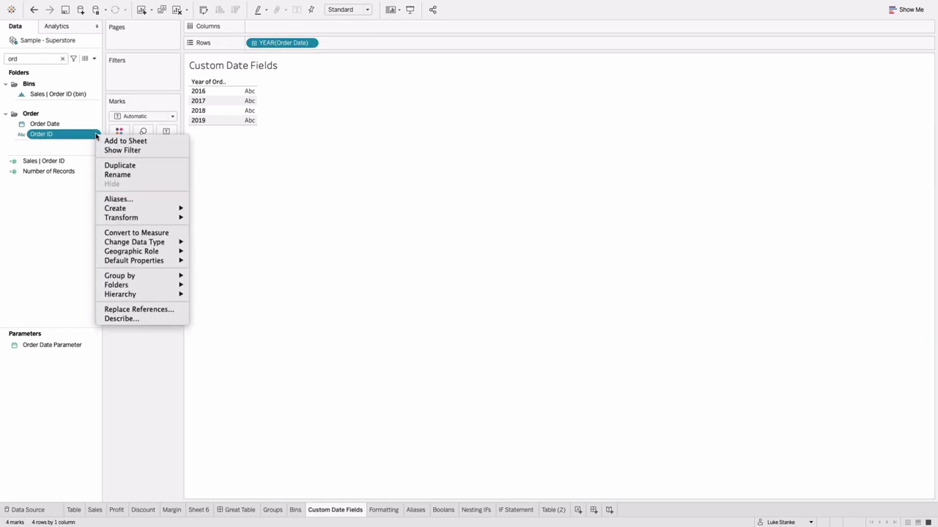
mouse_move(162, 217)
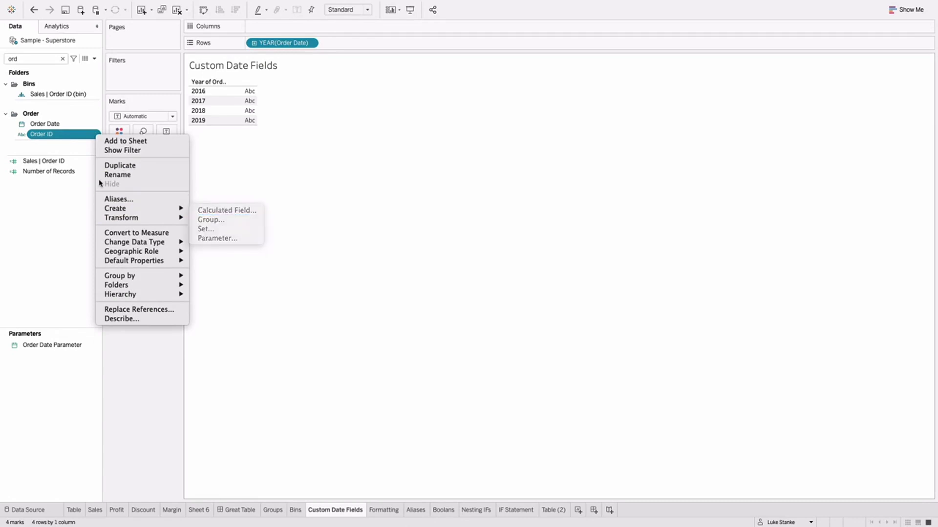
left_click(61, 146)
Create the custom date Order Date (Years) from Order Date as a date value, and place it on Columns instead of YEAR(Order Date) on Rows
left_click(43, 124)
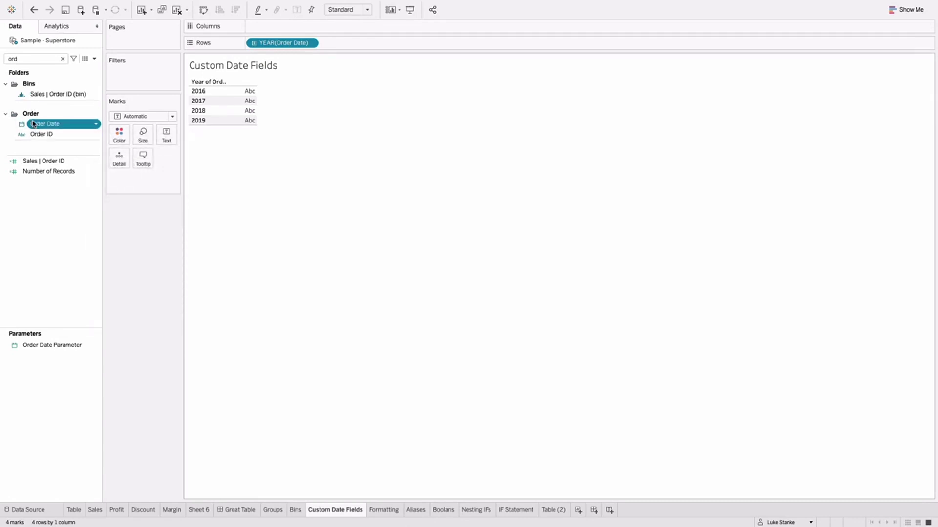
right_click(33, 124)
mouse_move(116, 188)
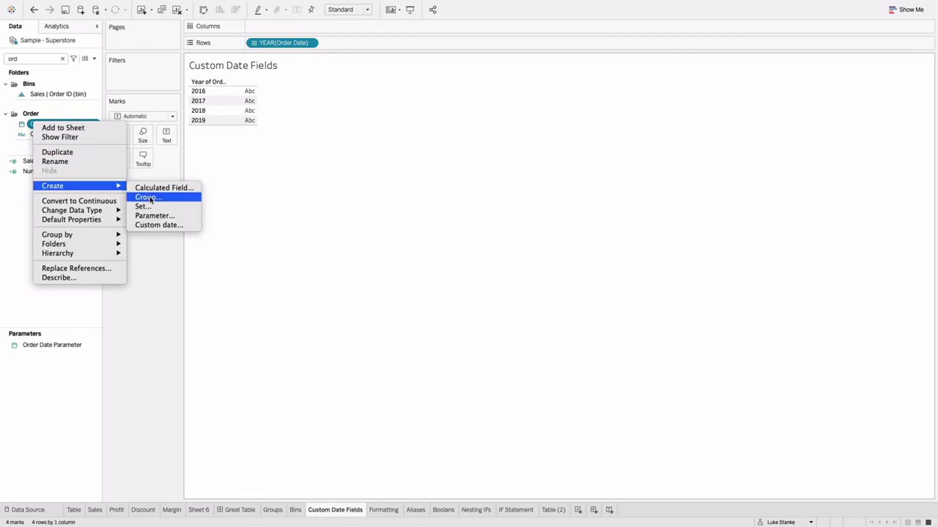
left_click(159, 225)
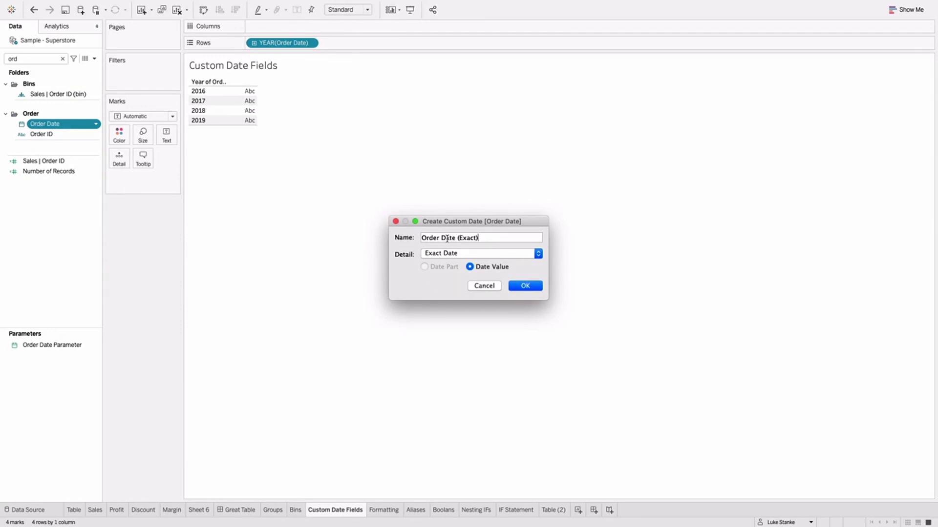
left_click(442, 253)
left_click(452, 266)
left_click(453, 267)
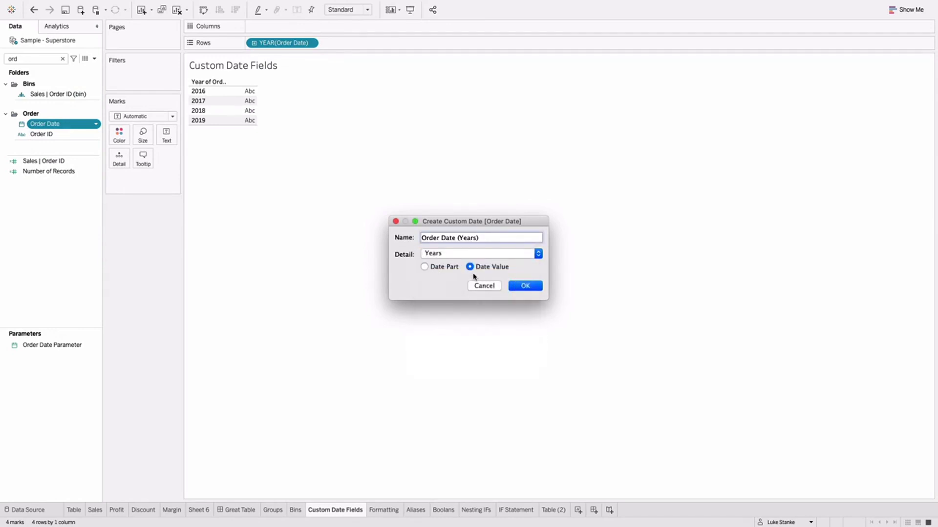
left_click(536, 285)
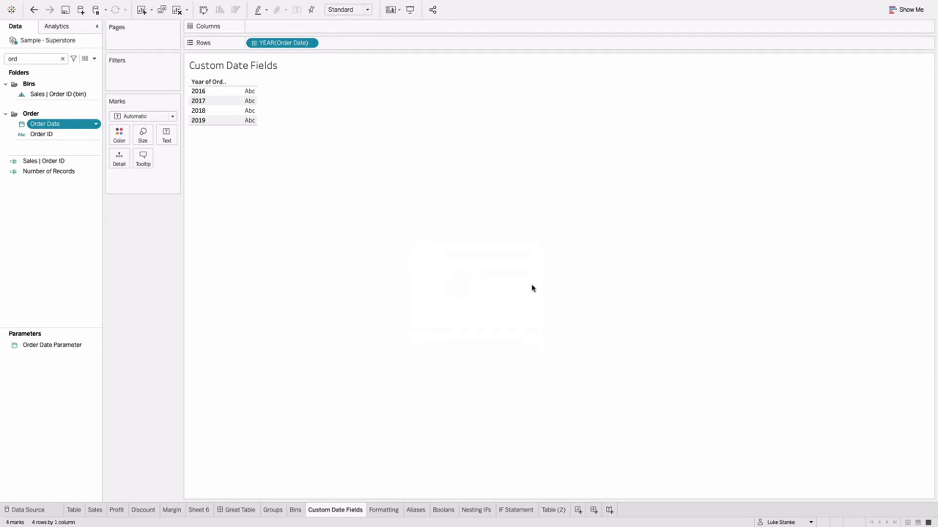
left_click_drag(43, 155, 358, 32)
left_click_drag(293, 43, 133, 275)
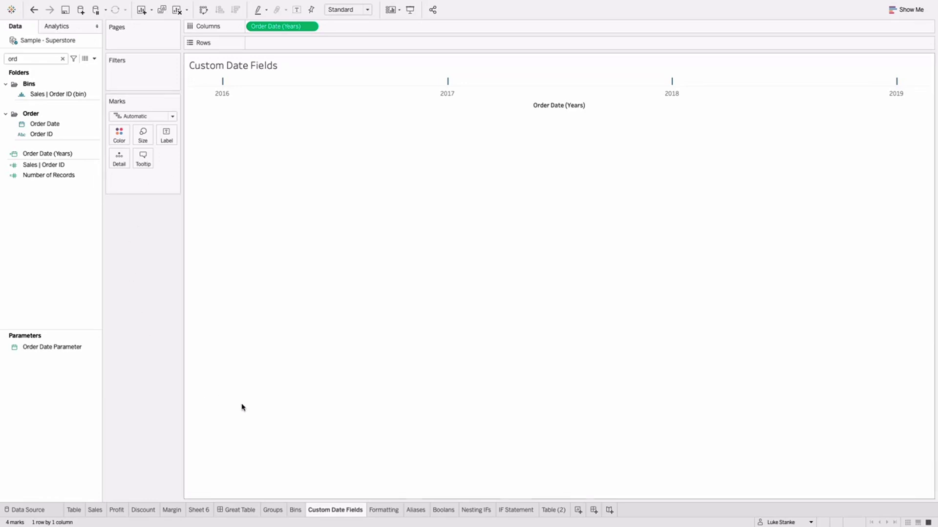
On the Formatting sheet, search the data fields for "axi"
left_click(389, 513)
mouse_move(389, 516)
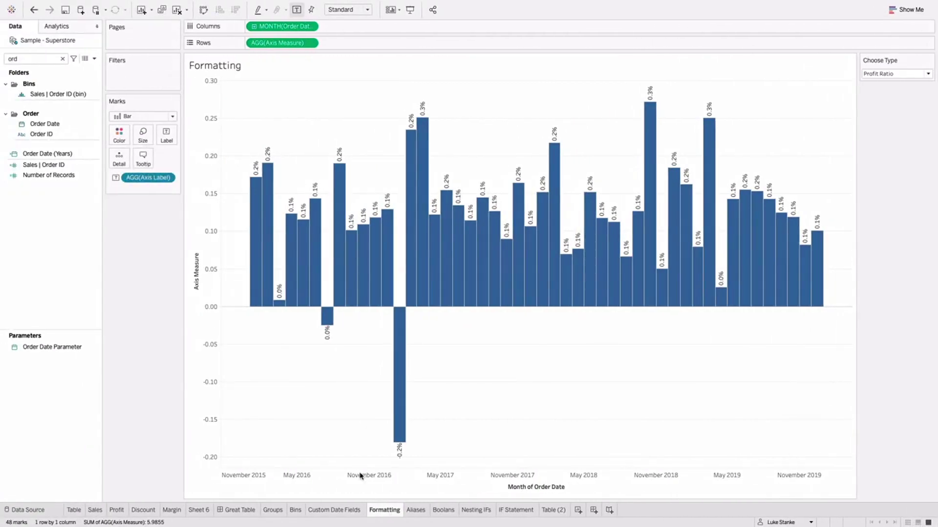
left_click(35, 60)
double_click(33, 60)
type("axi")
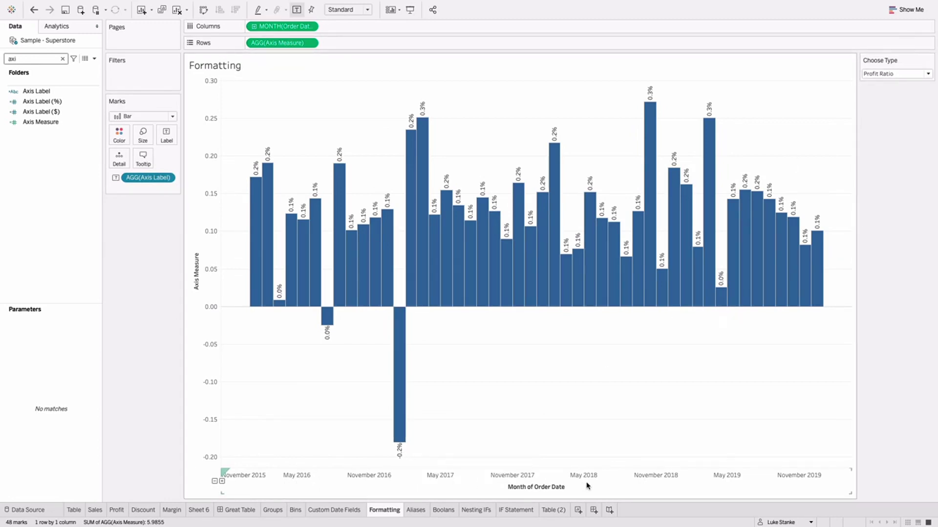
Switch the Choose Type parameter to Sales and back to Profit Ratio to compare the bar labels
left_click(883, 74)
left_click(878, 90)
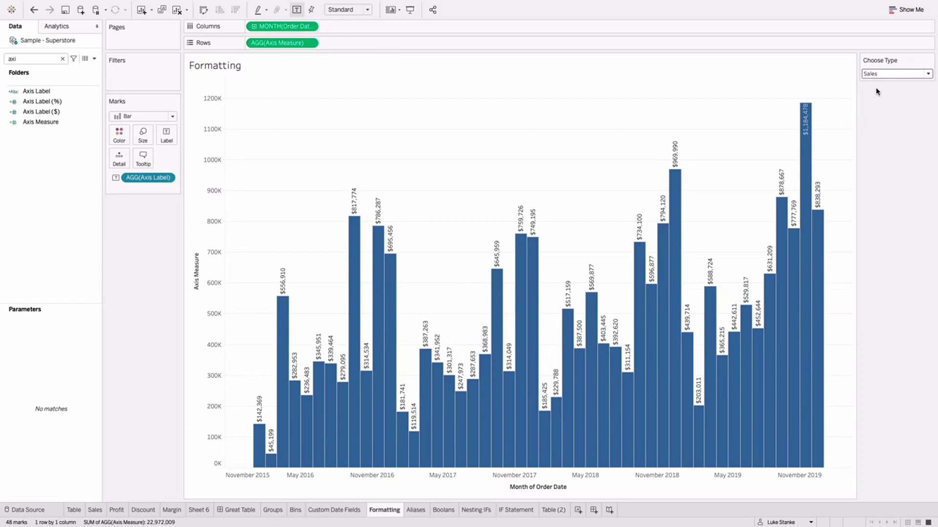
left_click(890, 74)
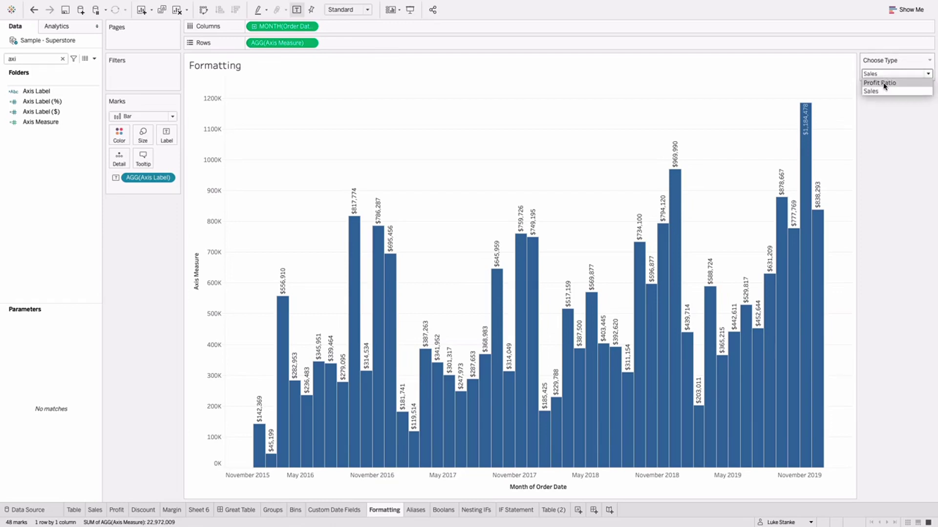
left_click(885, 84)
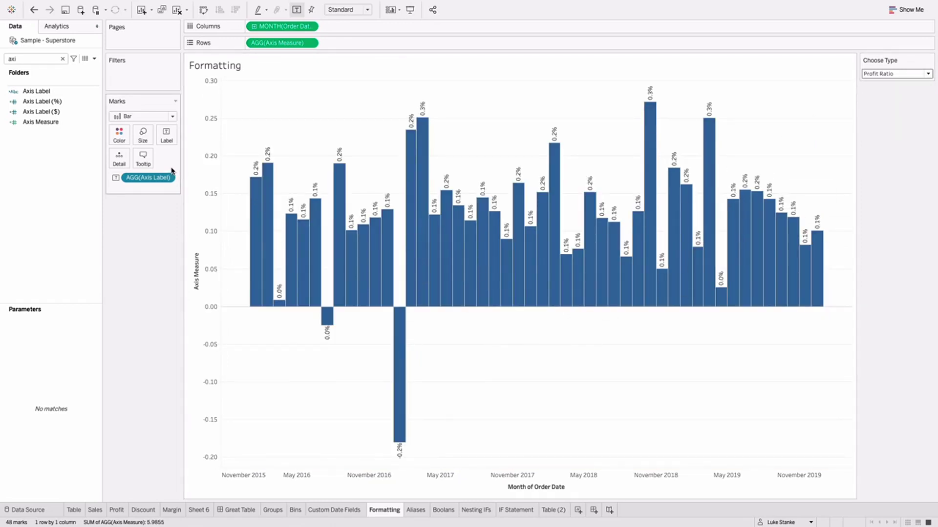
Review the CASE formula of the Axis Measure calculated field
left_click(59, 122)
right_click(59, 122)
key("Escape")
right_click(58, 123)
left_click(68, 176)
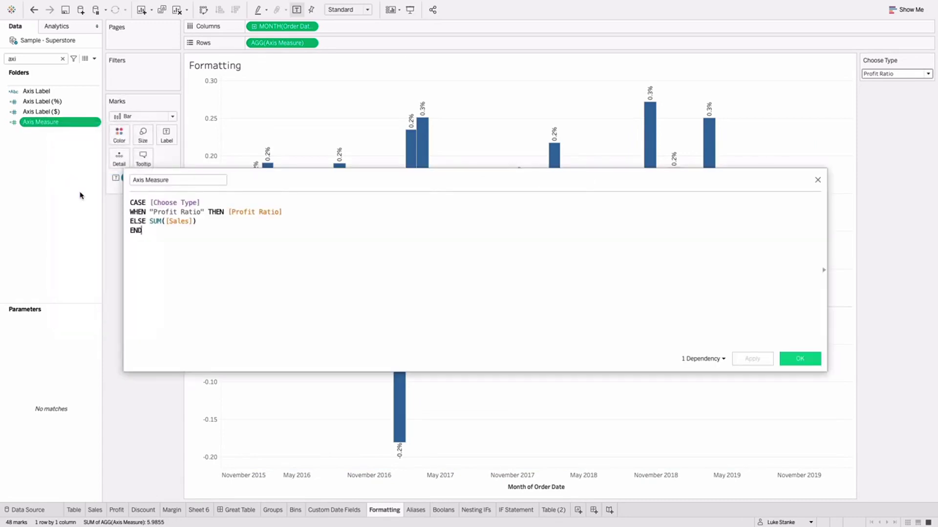
left_click(816, 181)
Review the string-building formula of the Axis Label calculated field
left_click(28, 91)
right_click(27, 91)
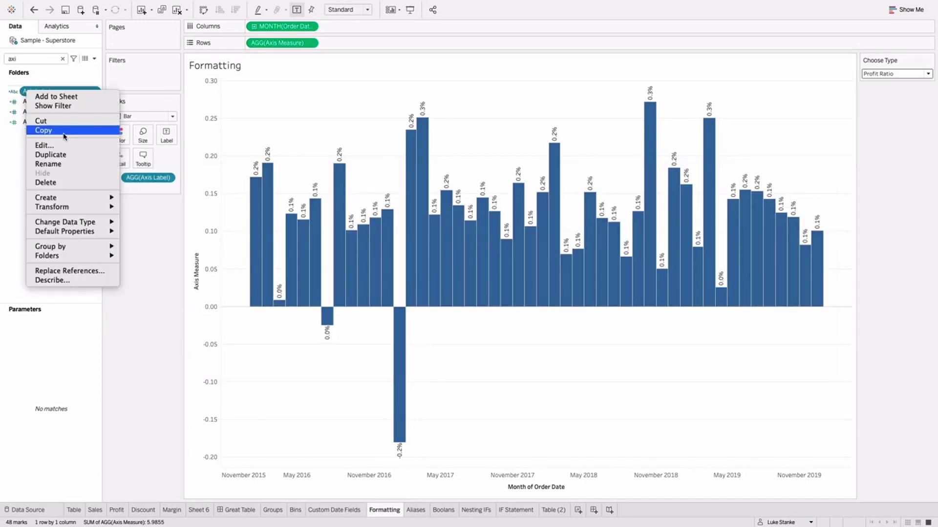
left_click(63, 145)
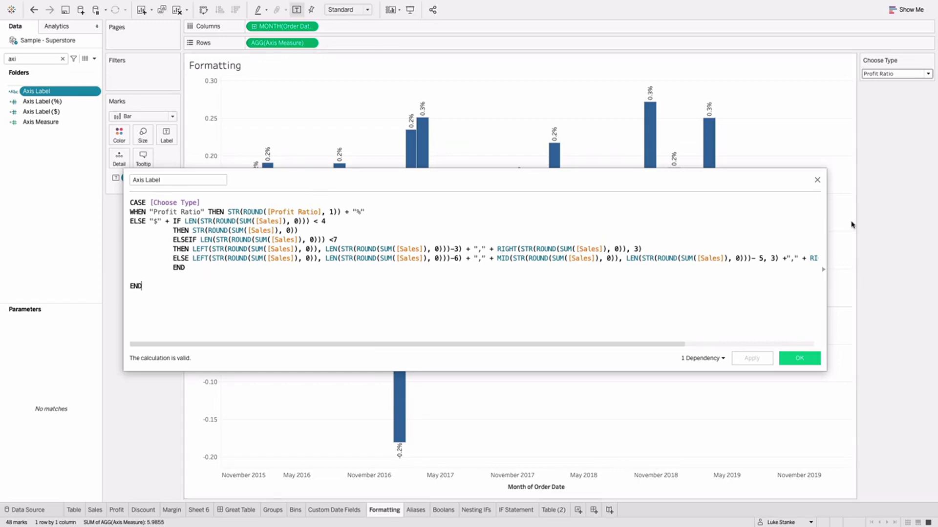
left_click(817, 180)
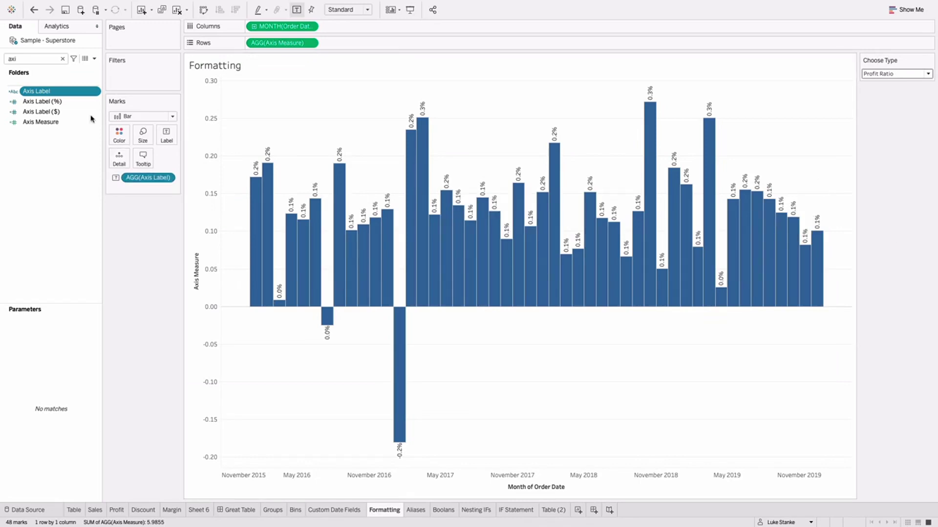
Review the formula of the Axis Label (%) field and check its default number format
left_click(66, 104)
right_click(67, 103)
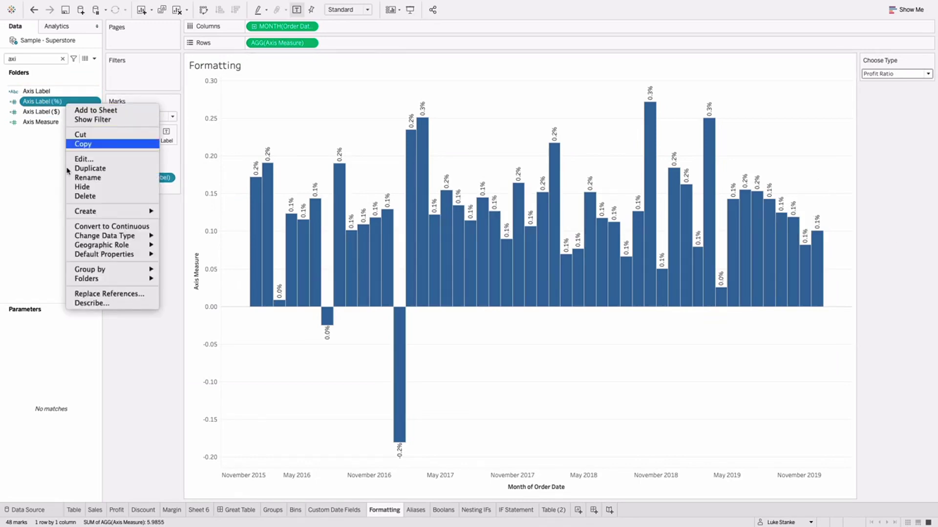
left_click(74, 160)
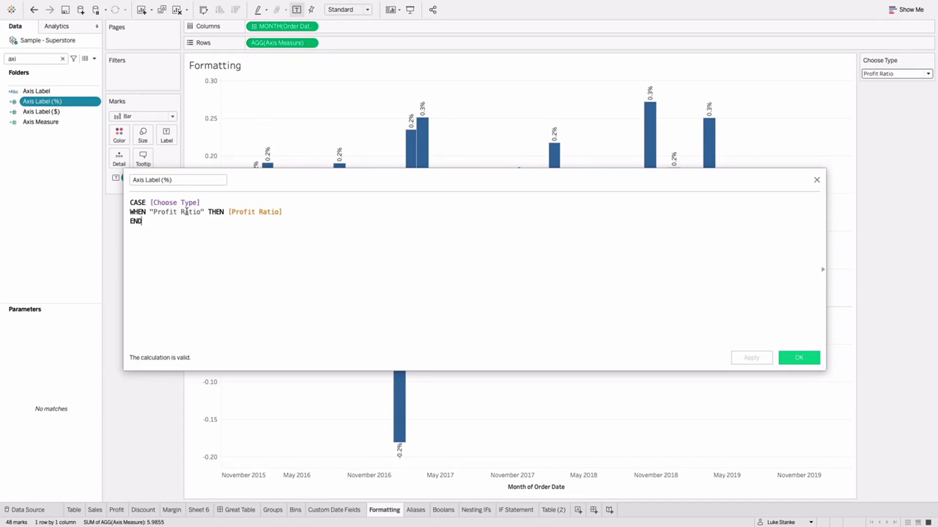
left_click(800, 358)
right_click(40, 101)
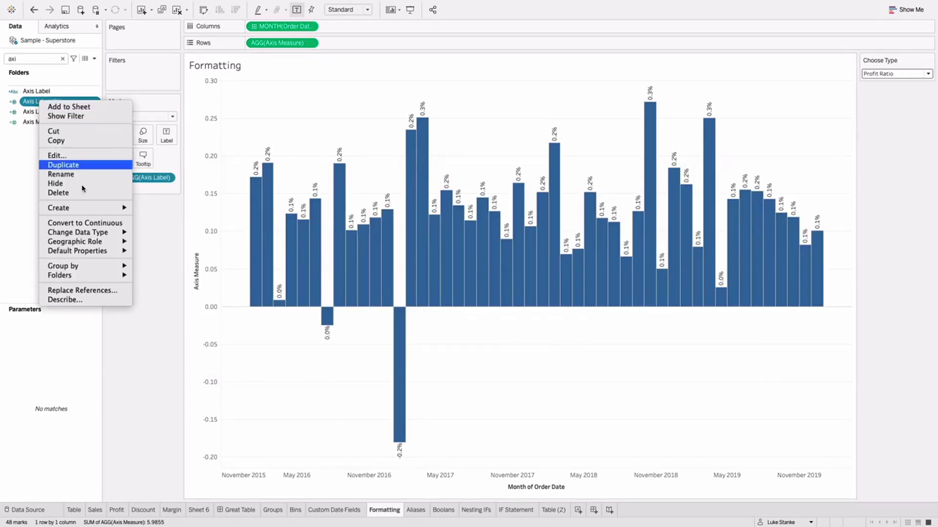
mouse_move(112, 252)
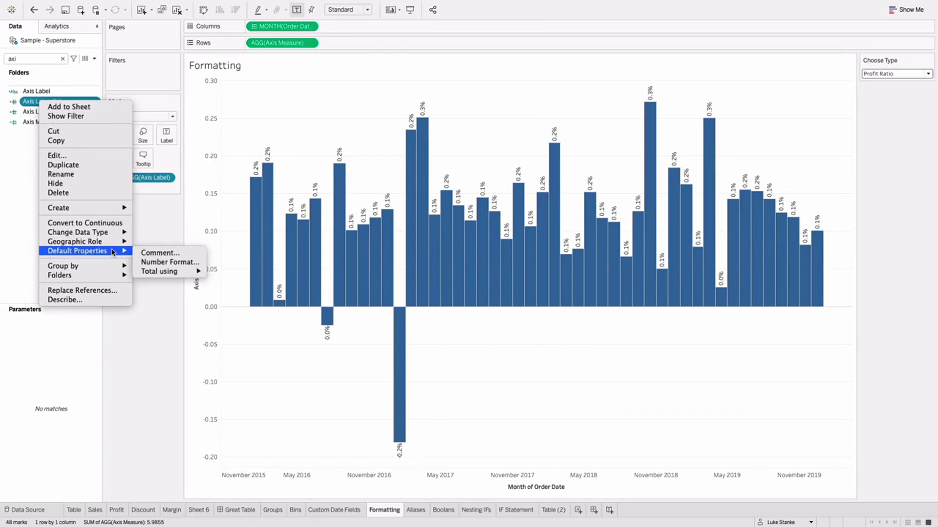
left_click(153, 261)
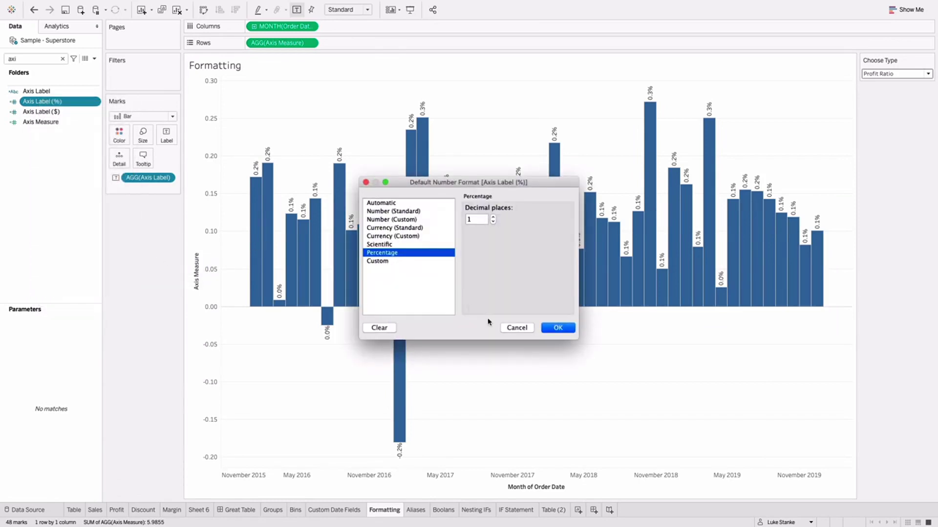
left_click(556, 327)
Replace Axis Label with Axis Label (%) as the bar label and switch Choose Type to Sales
left_click_drag(49, 102, 146, 179)
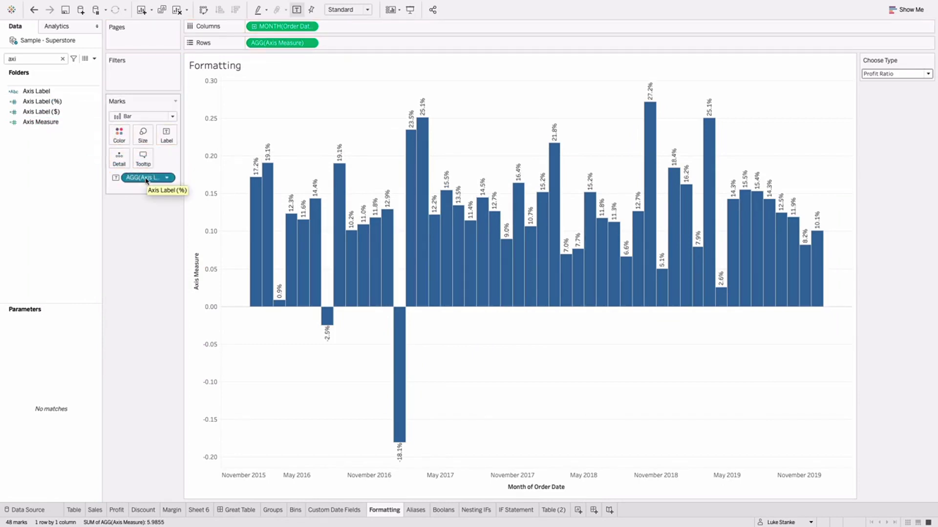
left_click(872, 74)
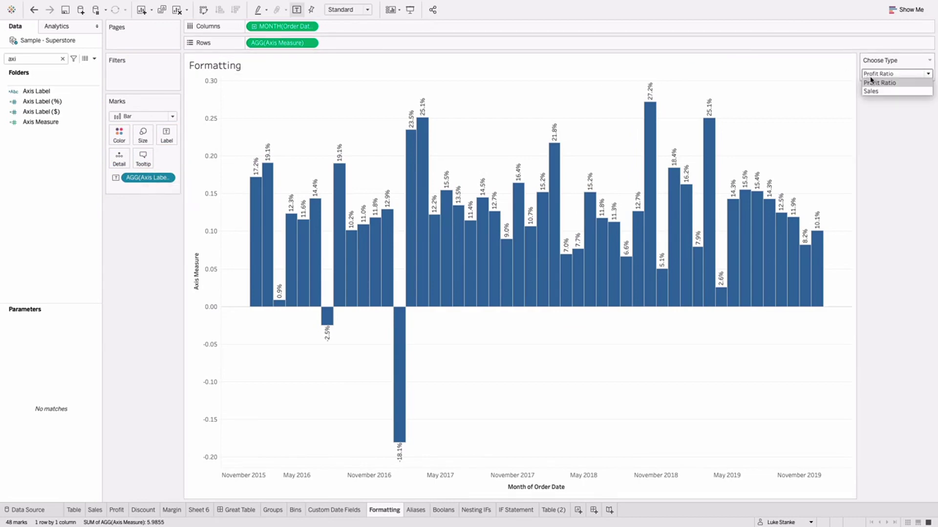
left_click(871, 91)
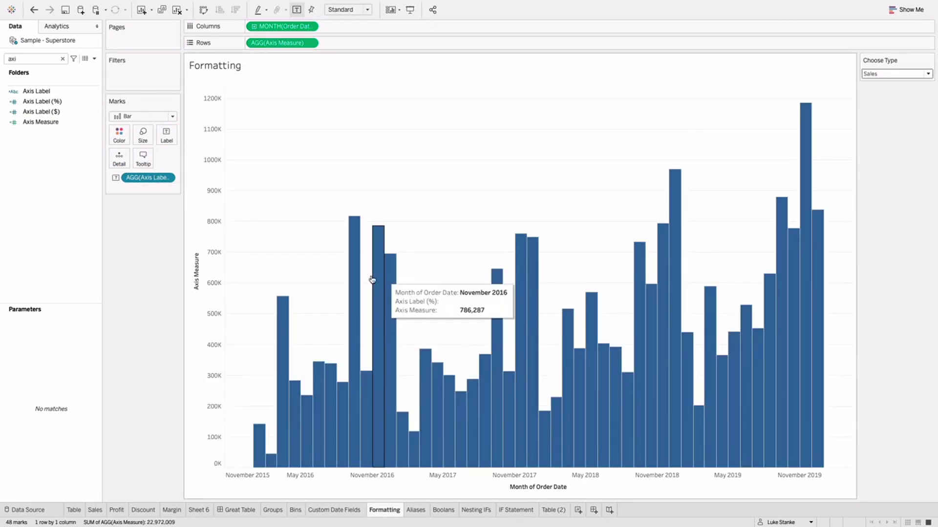
Review the formula of the Axis Label ($) field and add the field as a second bar label
right_click(51, 116)
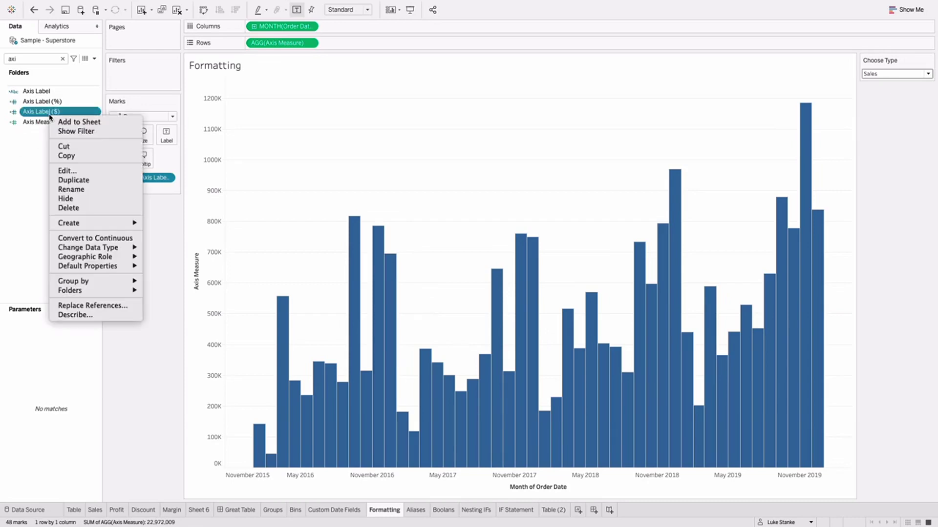
left_click(68, 171)
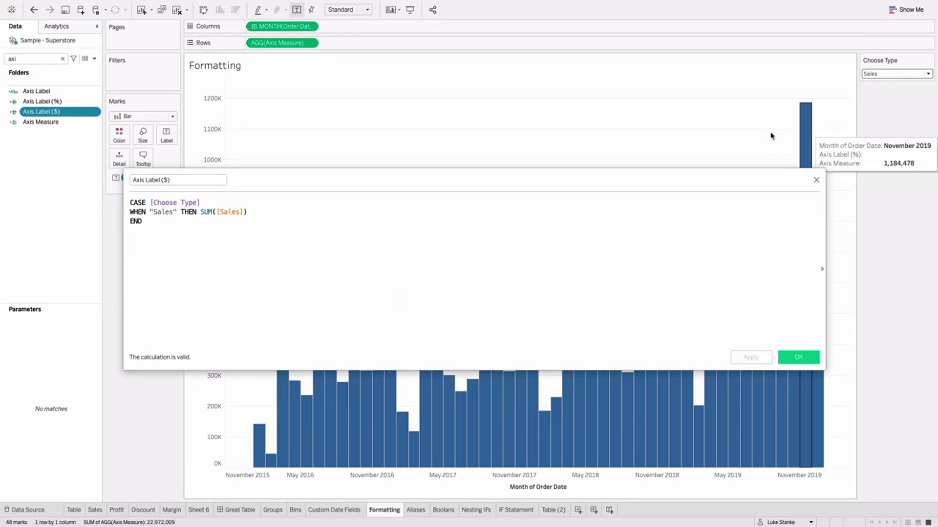
left_click(798, 358)
left_click_drag(38, 112, 163, 141)
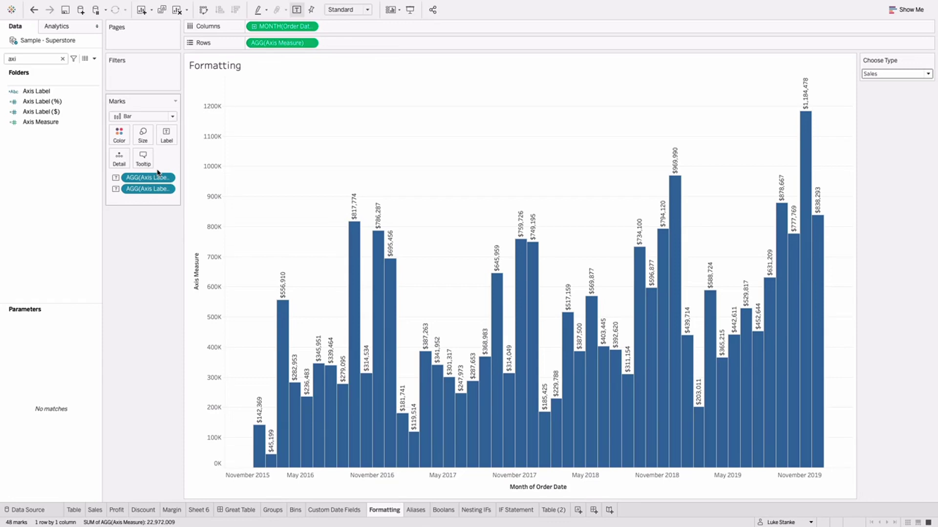
Set Choose Type to Profit Ratio and inspect the label and tooltip of the January 2017 bar
left_click(877, 74)
left_click(876, 83)
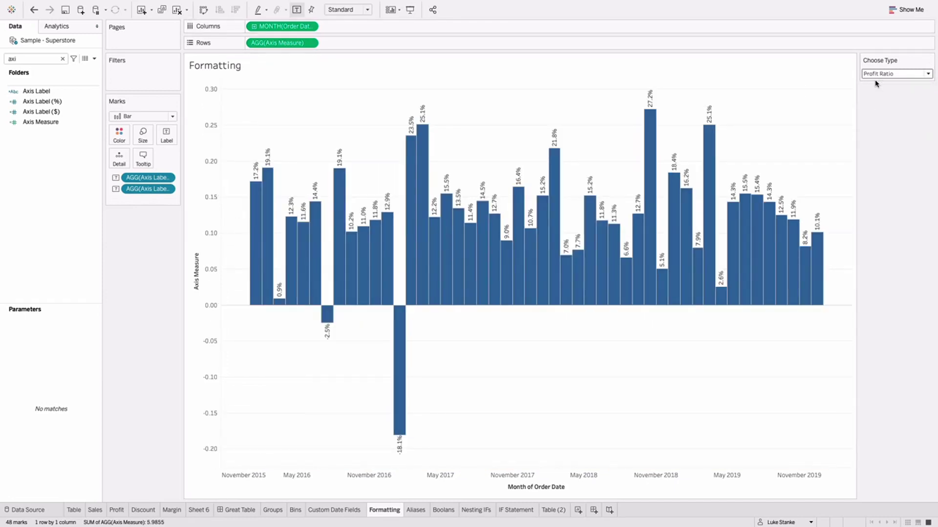
mouse_move(400, 437)
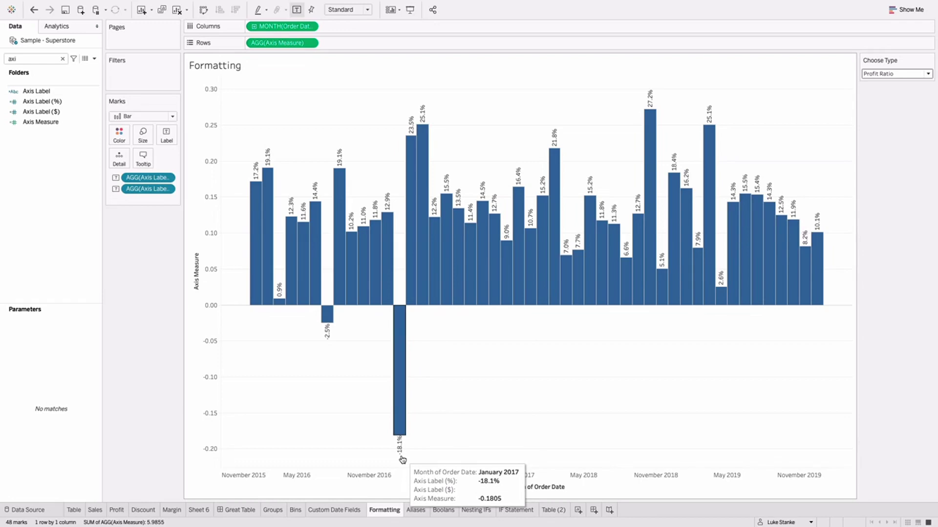
Duplicate the Axis Label (%) field twice
right_click(49, 108)
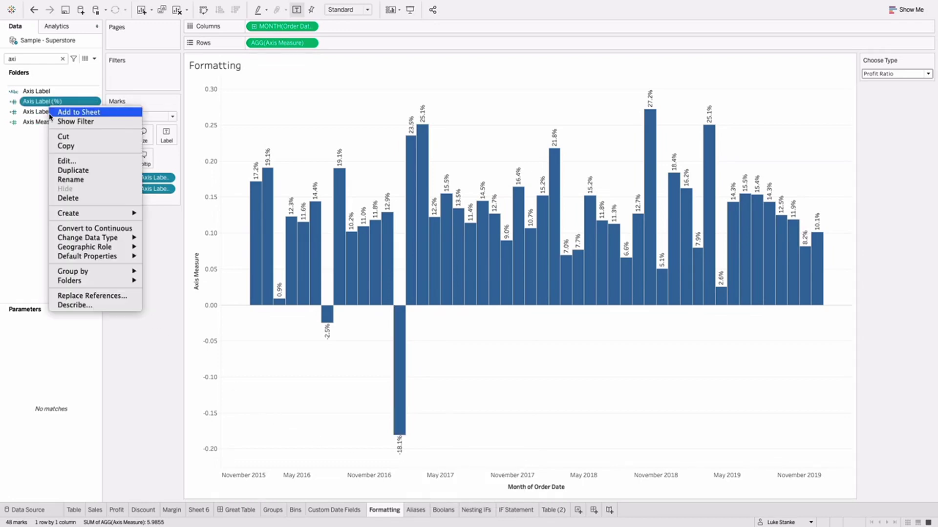
left_click(58, 169)
right_click(52, 112)
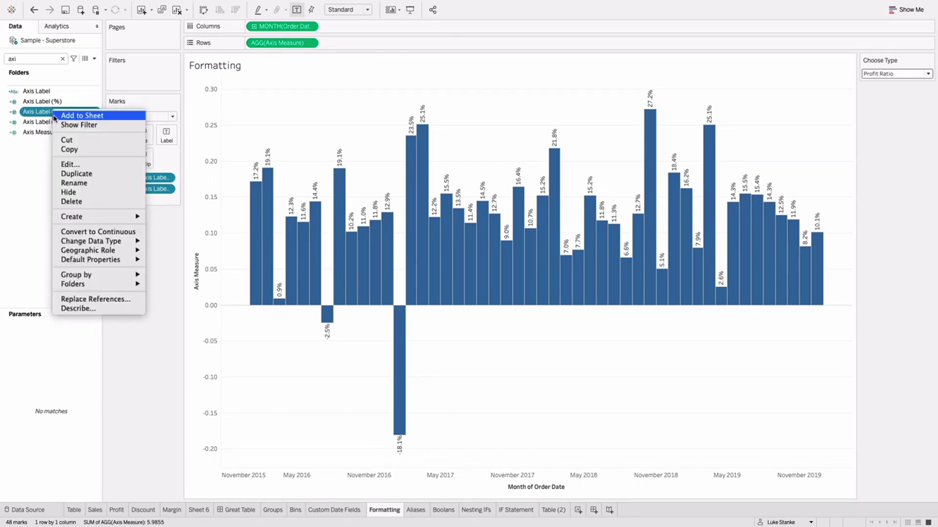
left_click(64, 173)
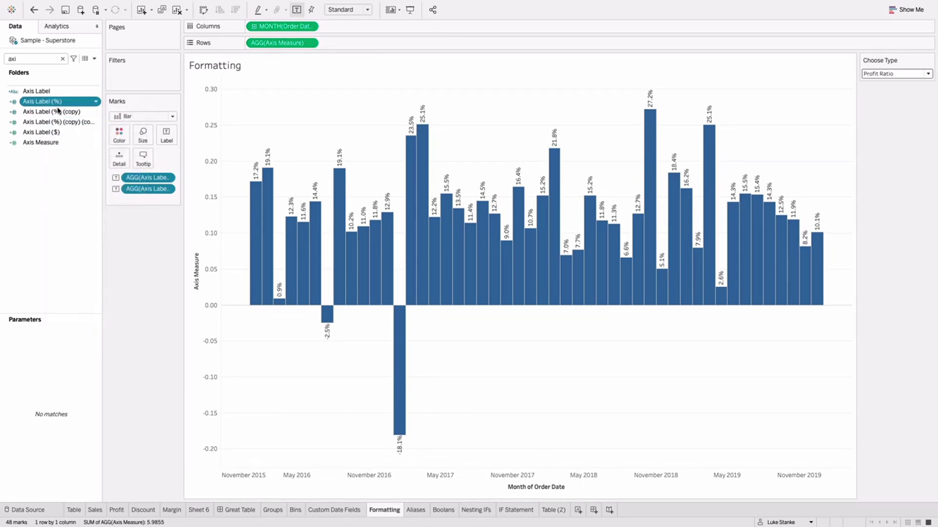
Edit the first copy's formula so Profit Ratio returns IF [Profit Ratio] > 0 THEN [Profit Ratio] END
right_click(59, 111)
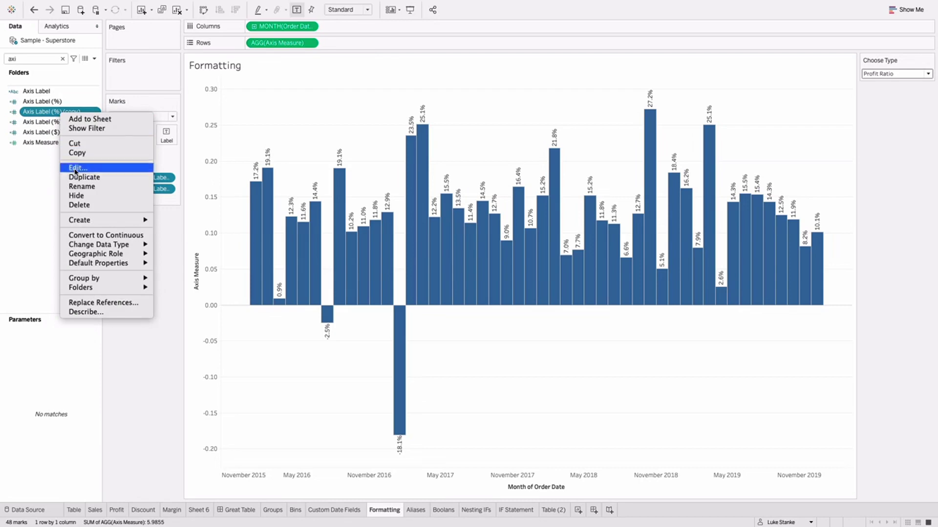
left_click(75, 168)
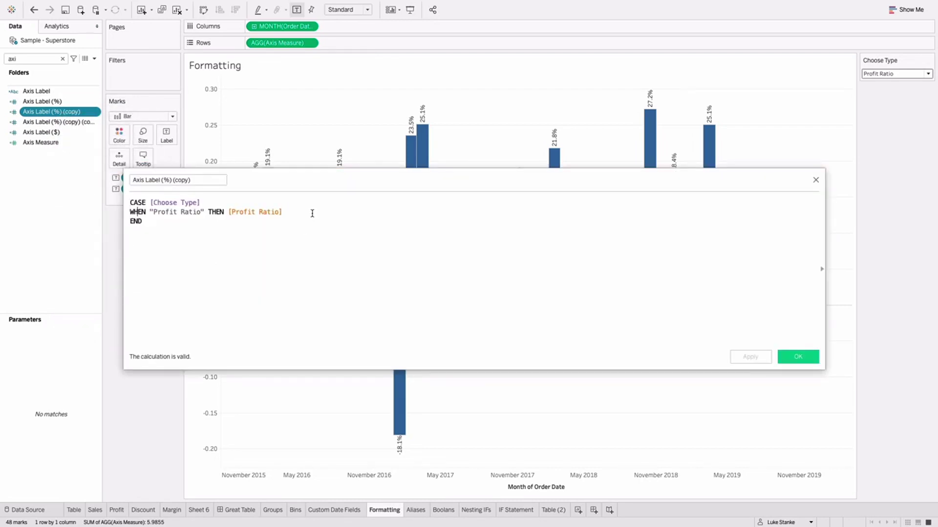
key("Down")
key("Right")
key("Right")
key("Right")
key("Right")
key("Right")
key("Right")
key("Right")
type("IF")
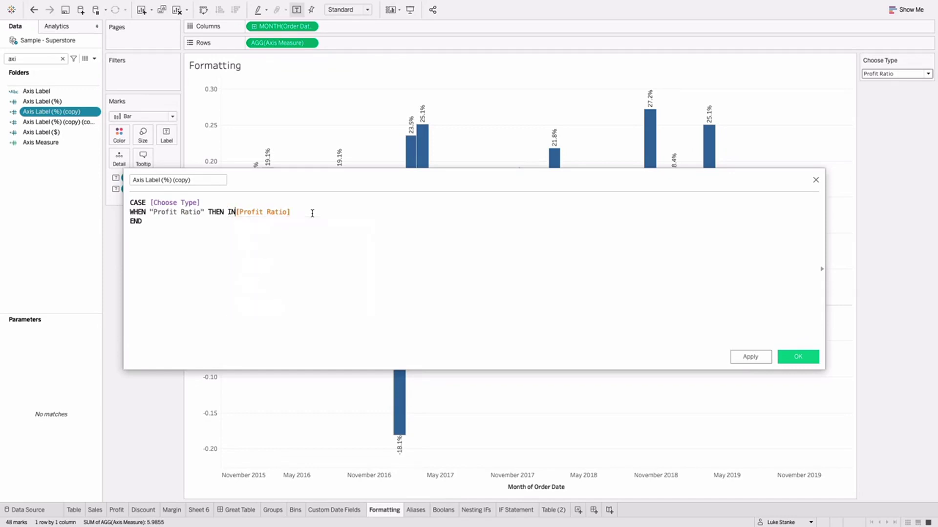
key("End")
type("> 0 THEN Pro")
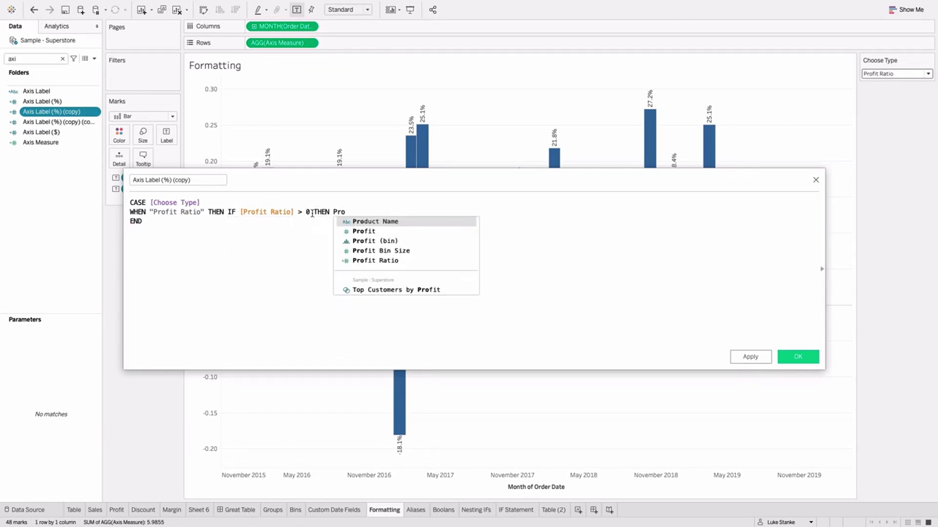
key("Down")
key("Down")
key("Down")
key("Down")
key("Return")
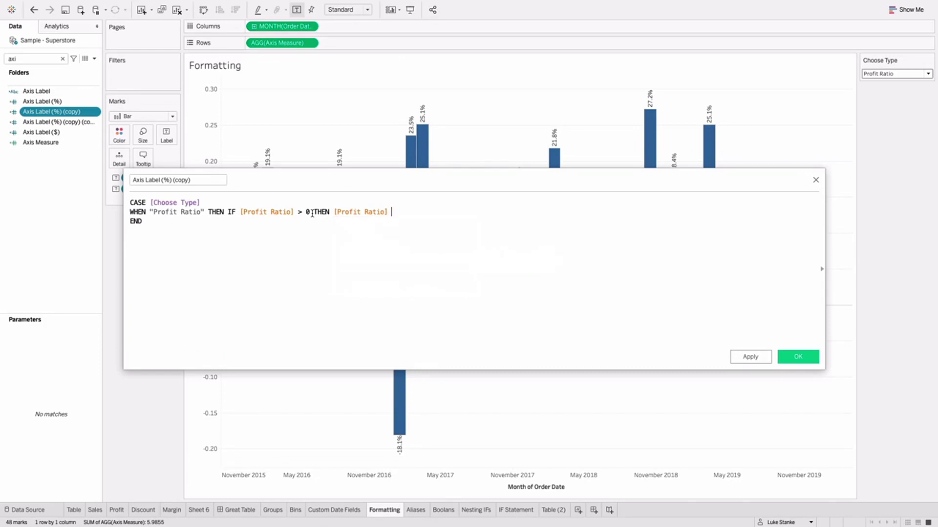
type("END")
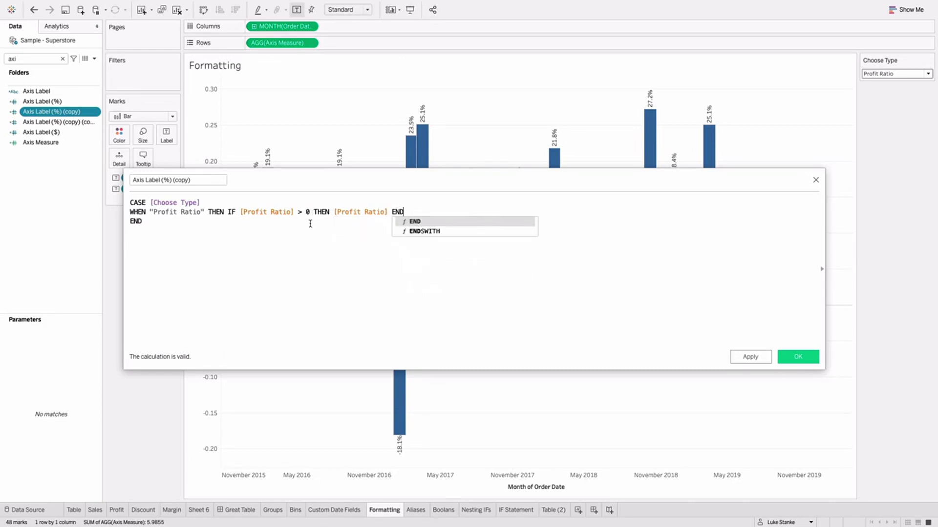
Copy the formula, save the field as Axis Label (%) (+), and use it as bar label instead of Axis Label (%)
left_click(292, 241)
key("ctrl+a")
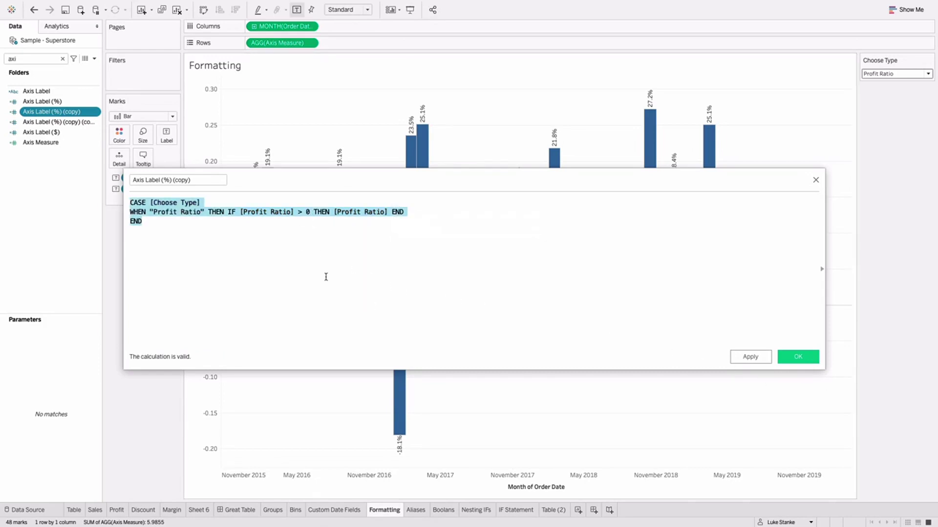
left_click(179, 179)
double_click(179, 179)
type("+")
left_click(796, 357)
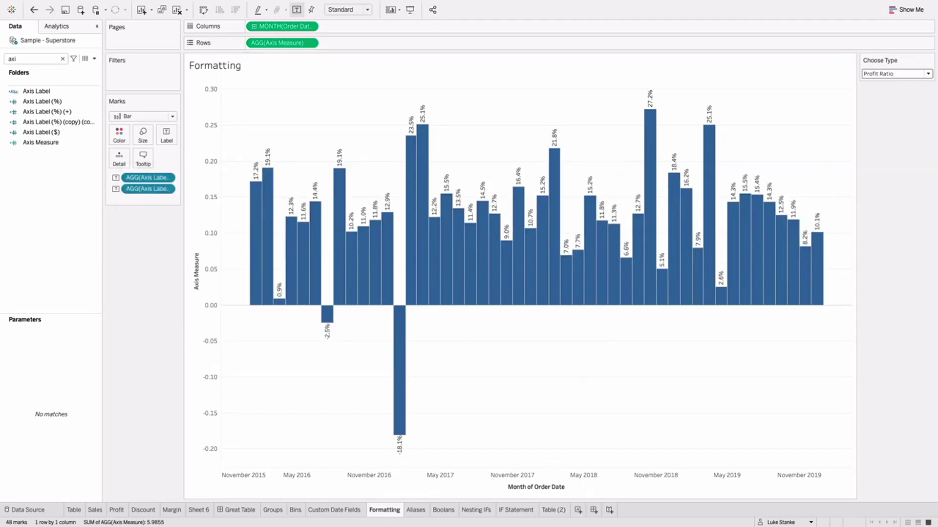
left_click_drag(58, 112, 165, 136)
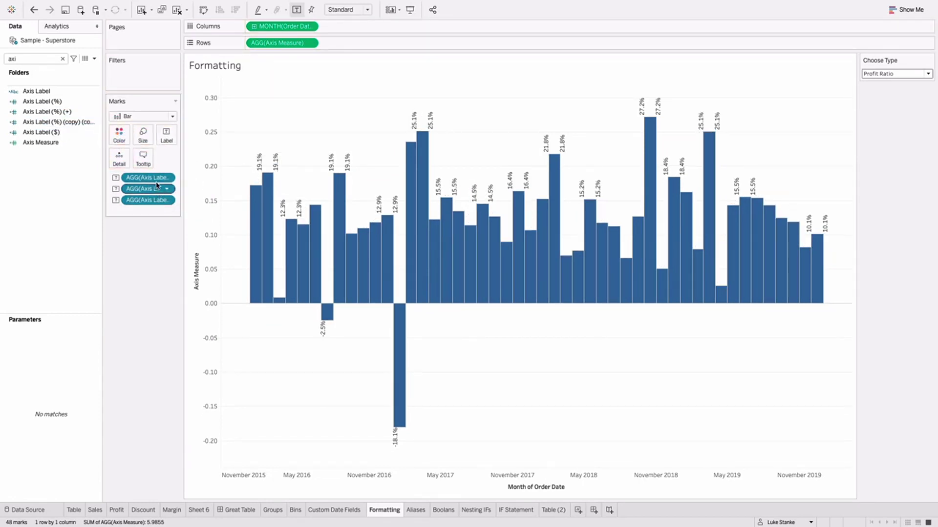
left_click_drag(156, 180, 72, 205)
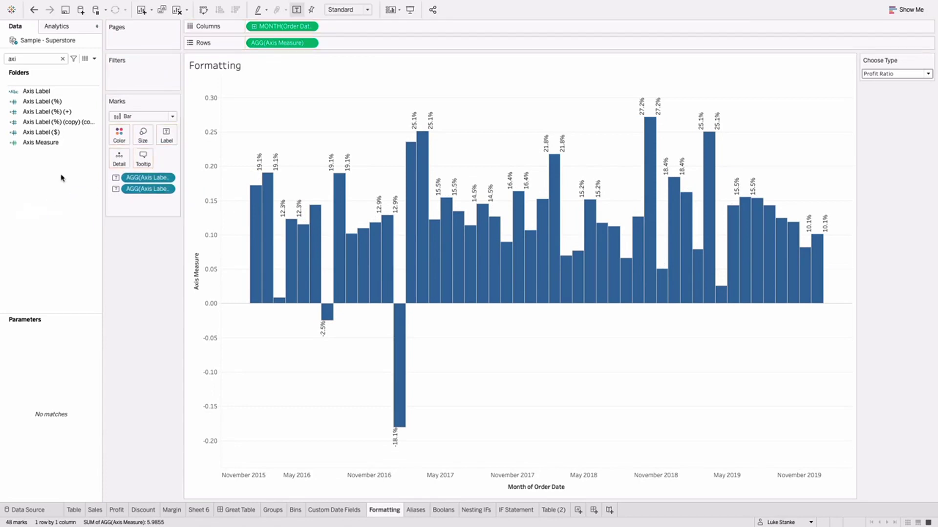
Replace the second copy's formula with the copied positive-value formula and rename the field Axis Label (%) (-)
right_click(67, 126)
left_click(86, 188)
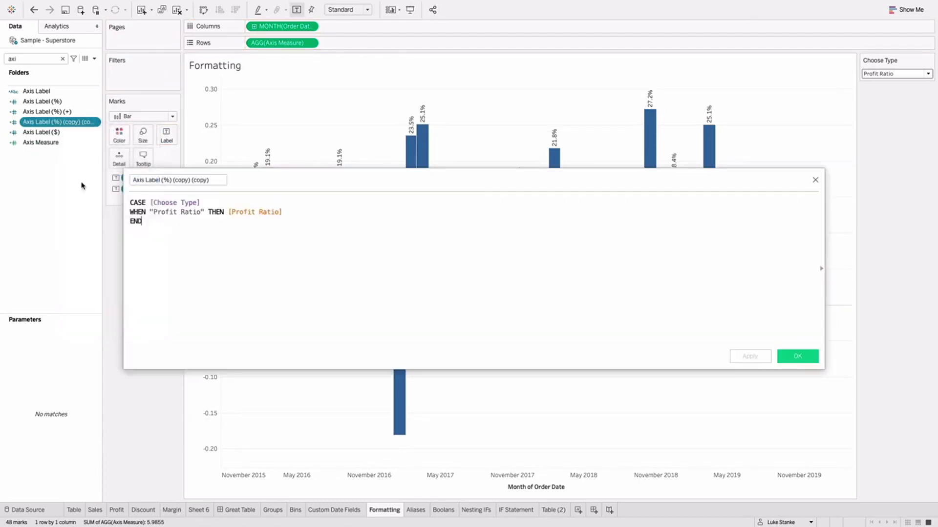
key("ctrl+a")
key("ctrl+v")
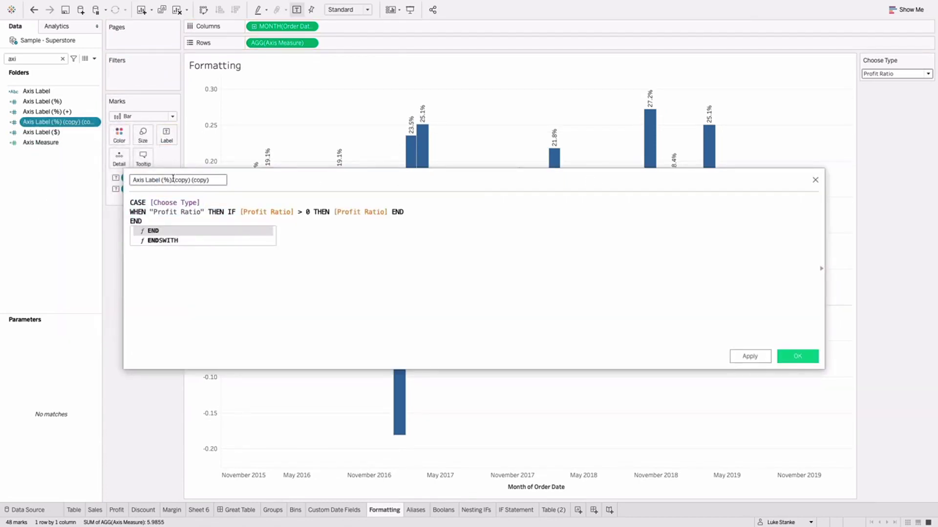
double_click(175, 179)
key("alt+shift+Right")
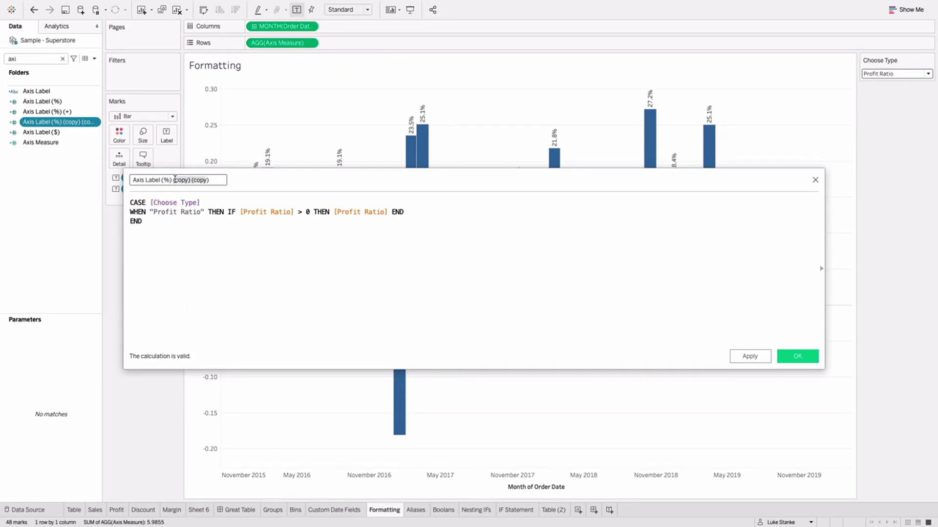
type("-")
Change the condition in Axis Label (%) (-) to [Profit Ratio] <= 0 and save the calculation
left_click(300, 211)
type("<=")
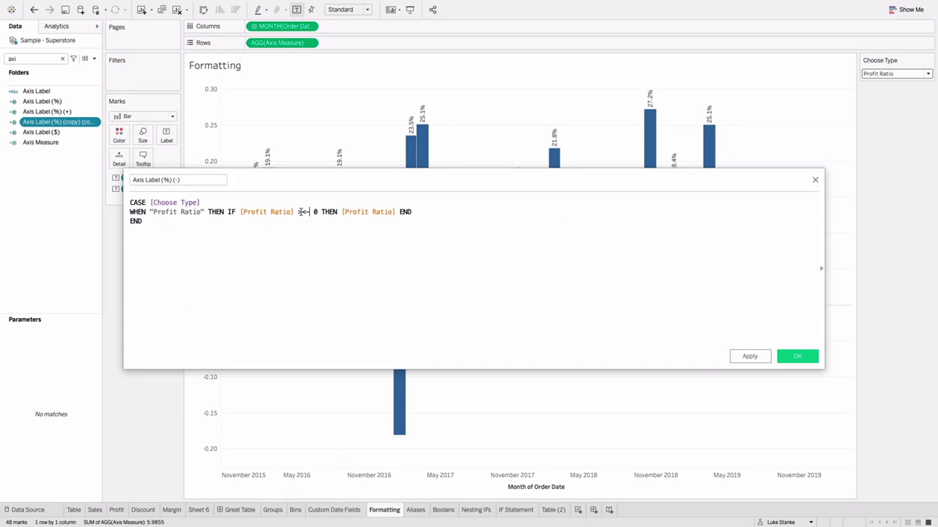
key("BackSpace")
key("BackSpace")
key("BackSpace")
type("<=")
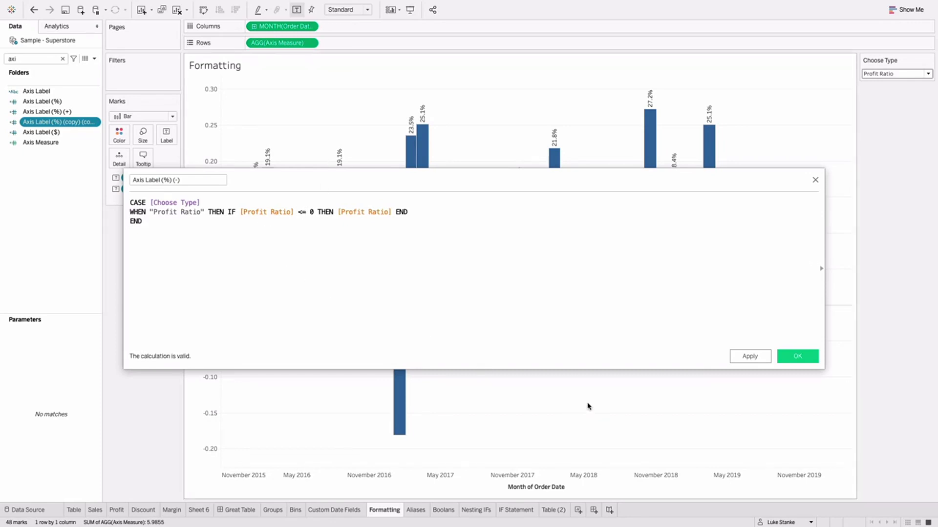
left_click(797, 357)
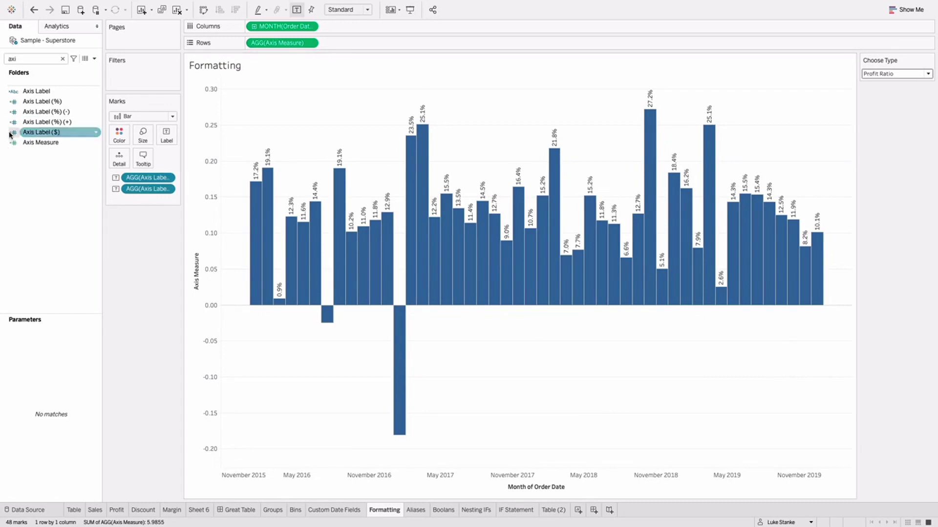
Add Axis Label (%) (-) to the bar labels and put all three label fields on one line of the label text
left_click_drag(49, 111, 163, 133)
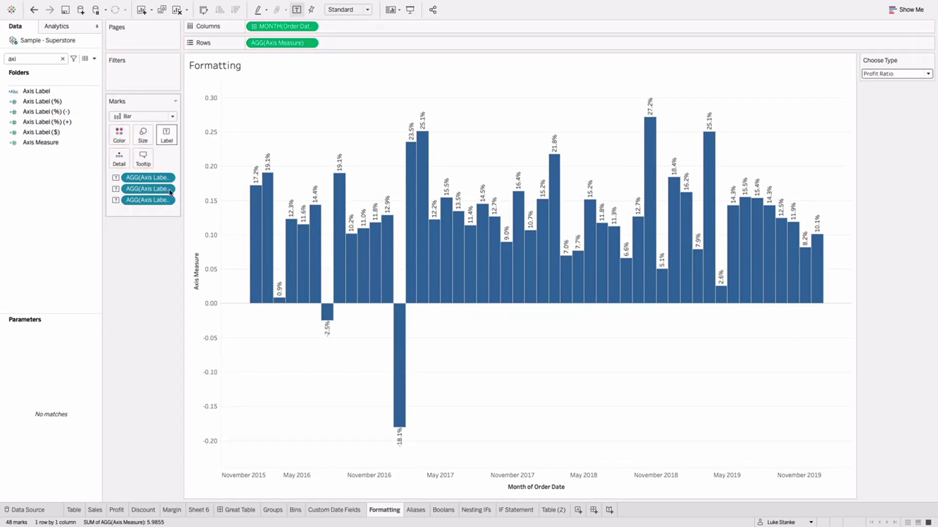
left_click(166, 134)
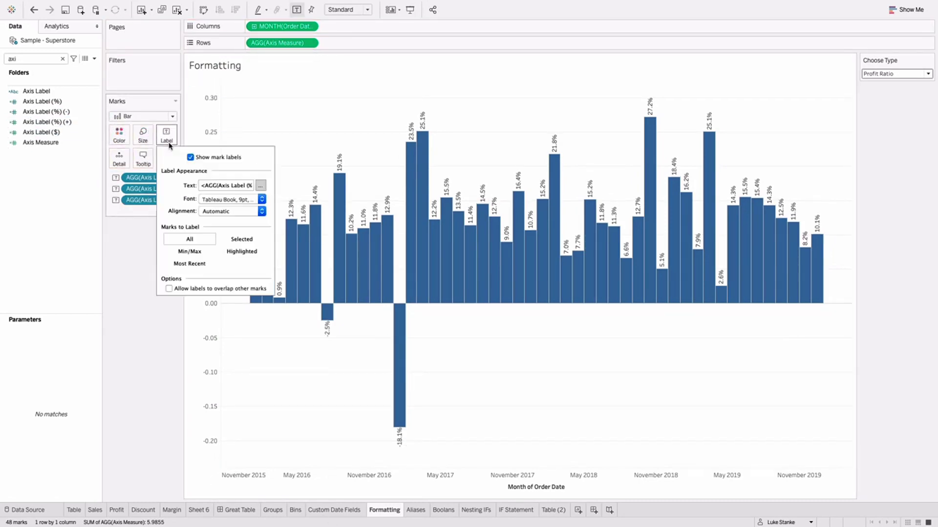
left_click(259, 186)
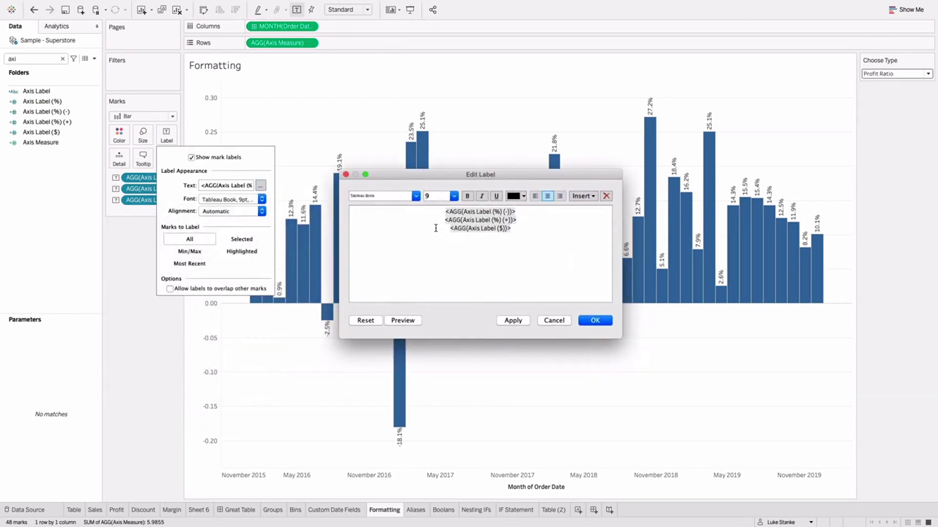
key("Delete")
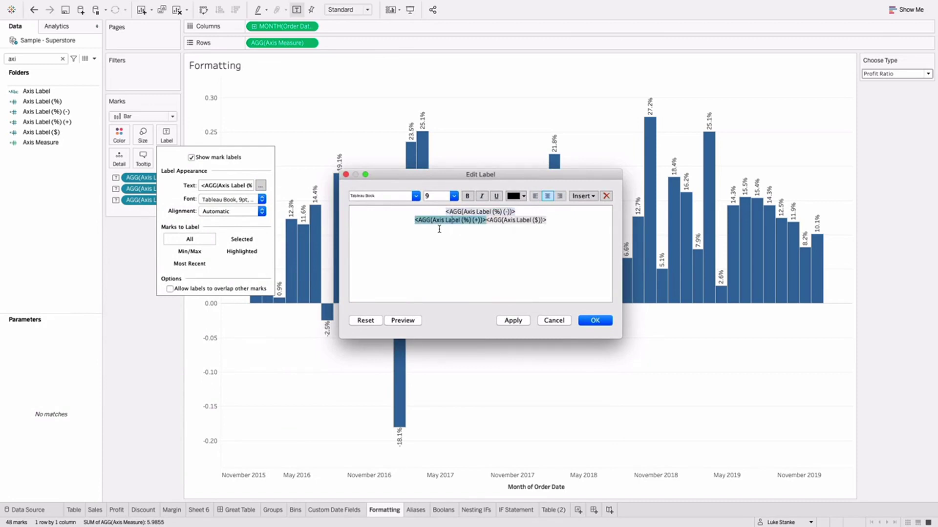
key("Up")
key("End")
key("Delete")
Color the Axis Label (%) (-) field red in the label text and apply the label changes
double_click(429, 212)
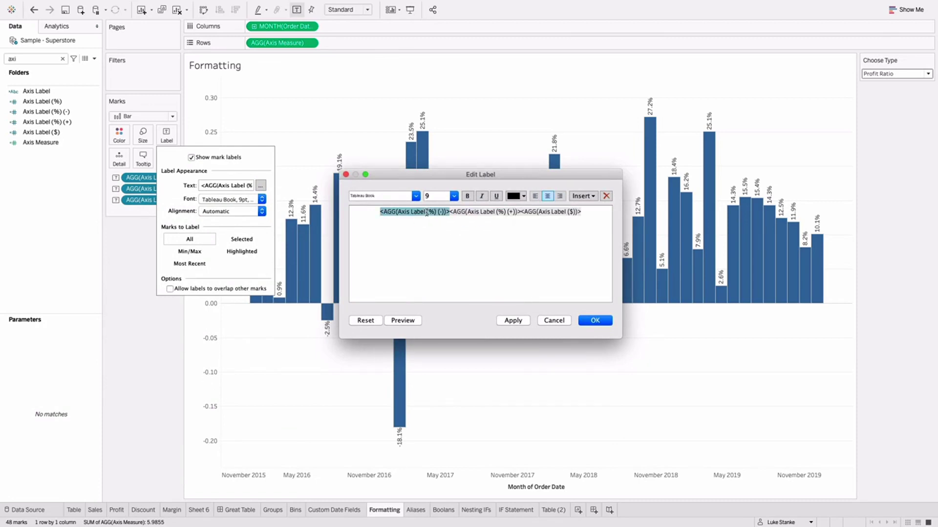
left_click(514, 196)
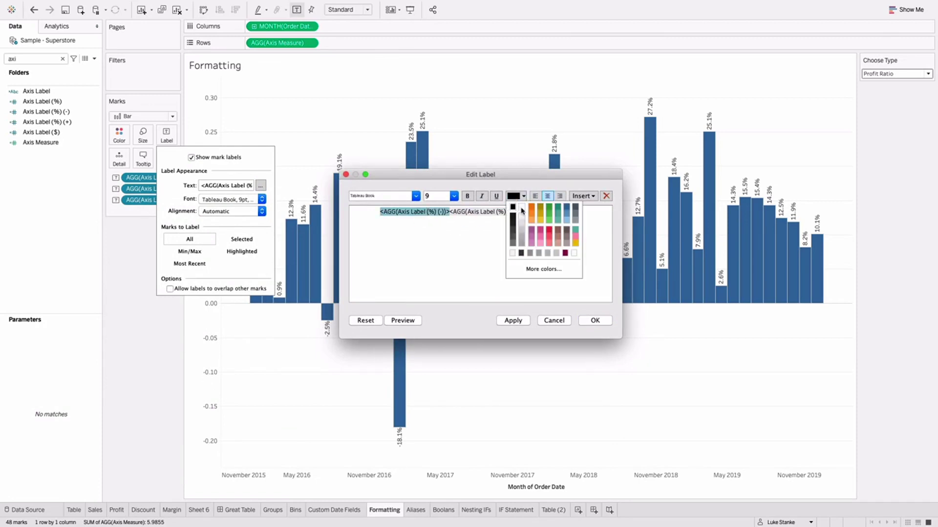
left_click(547, 227)
left_click(611, 320)
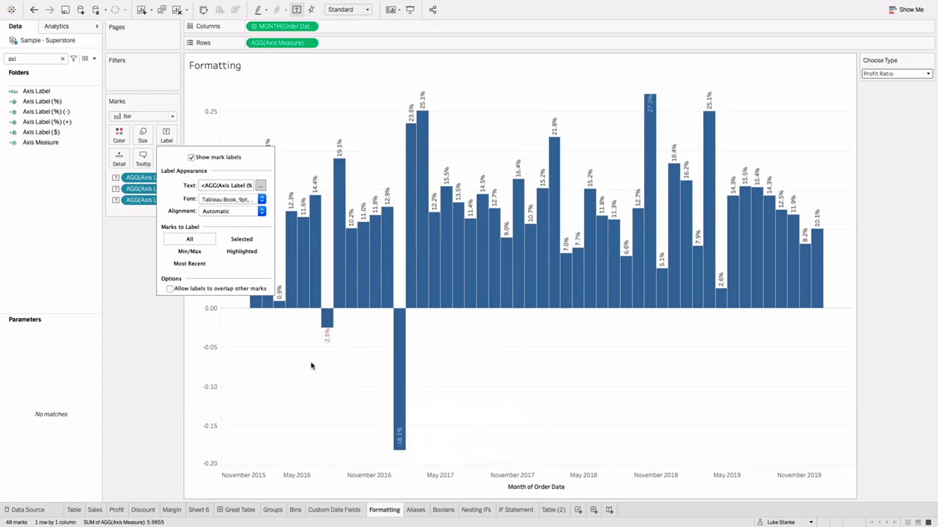
Inspect the negative bars' labels on the chart and check the label settings
mouse_move(399, 411)
left_click(120, 313)
mouse_move(395, 443)
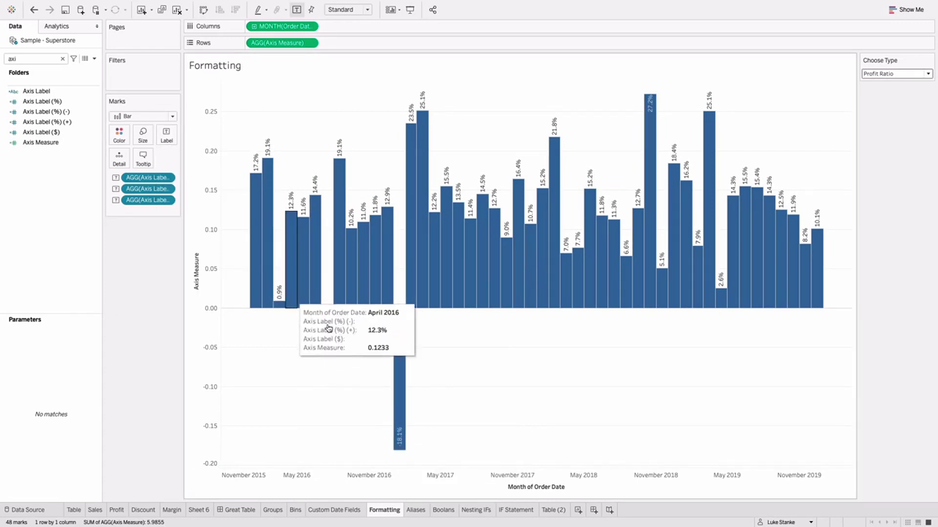
left_click(165, 136)
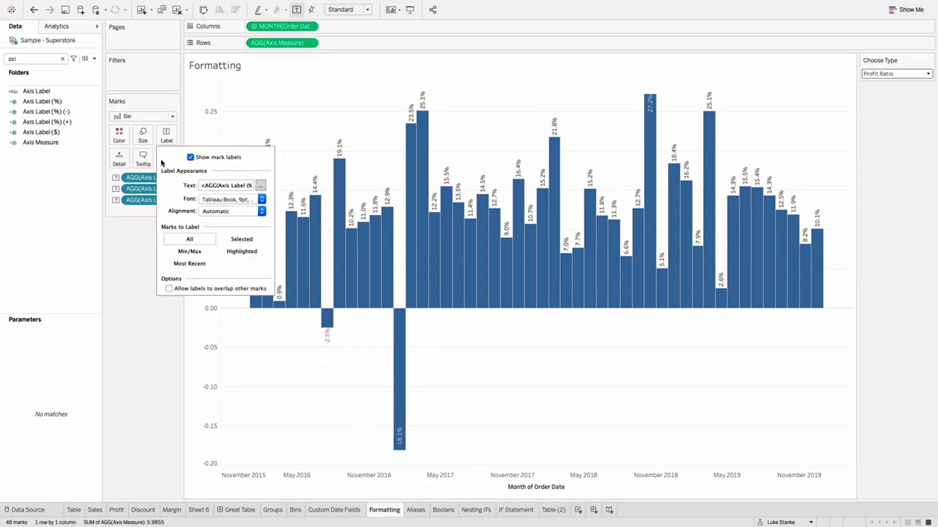
left_click(135, 307)
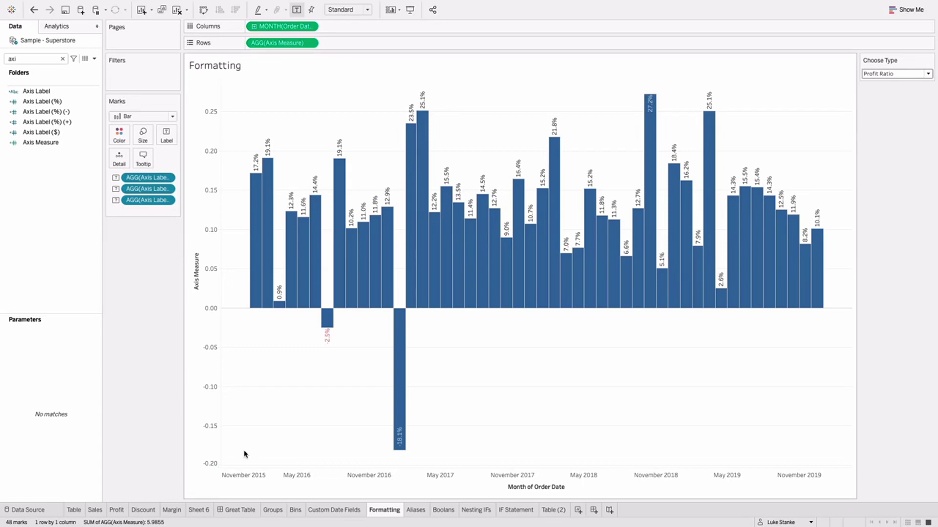
Go to the Aliases sheet, search the fields for "sub", and review the formula of Sub-Category | New
left_click(422, 512)
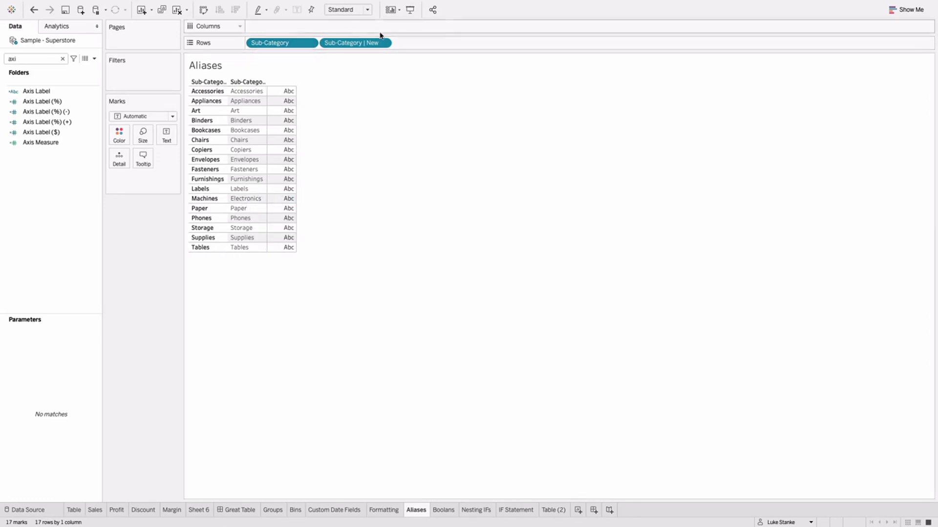
double_click(46, 59)
type("sub")
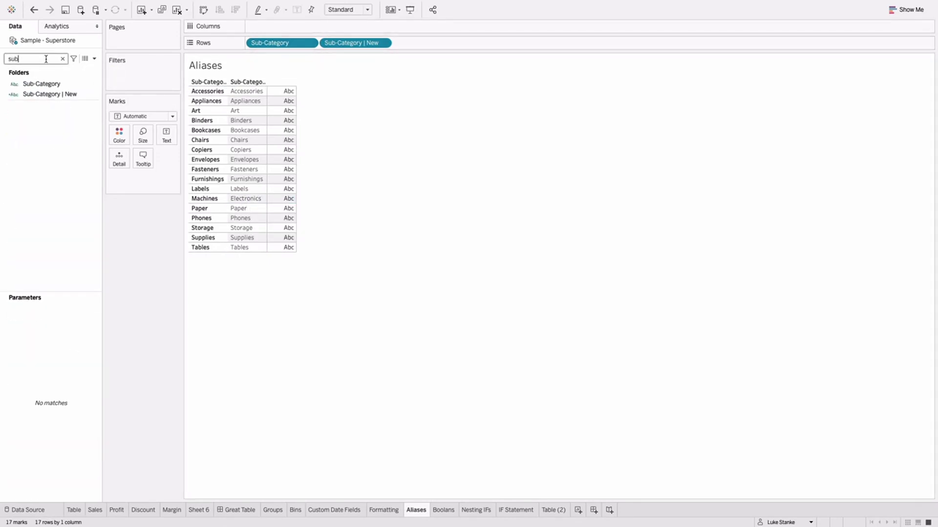
right_click(50, 94)
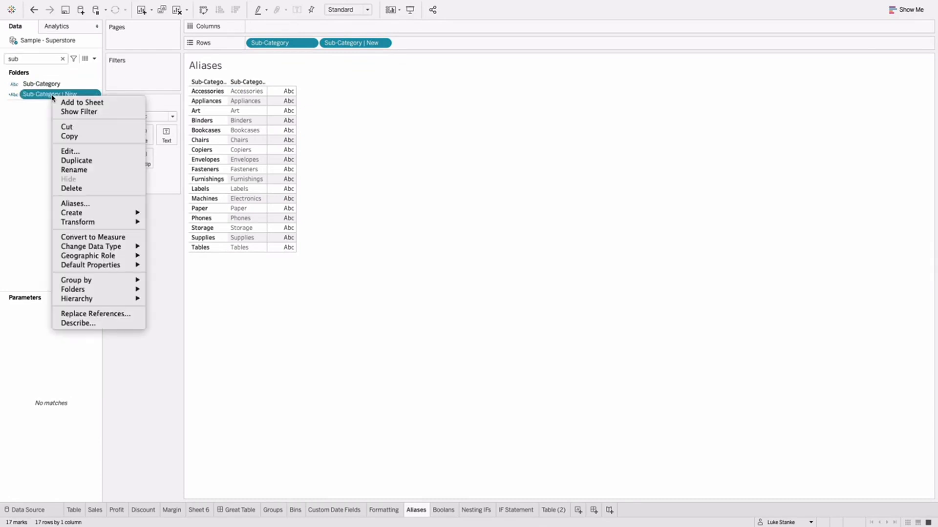
left_click(70, 151)
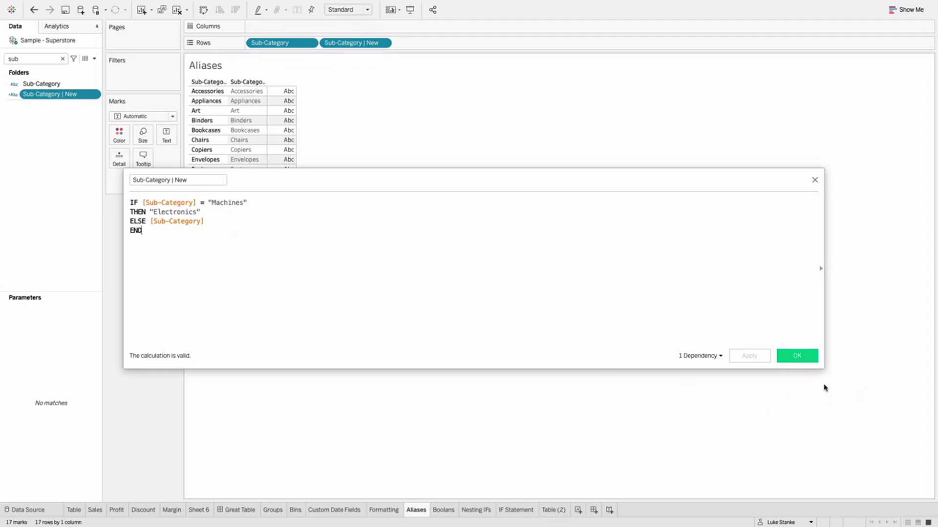
left_click(794, 361)
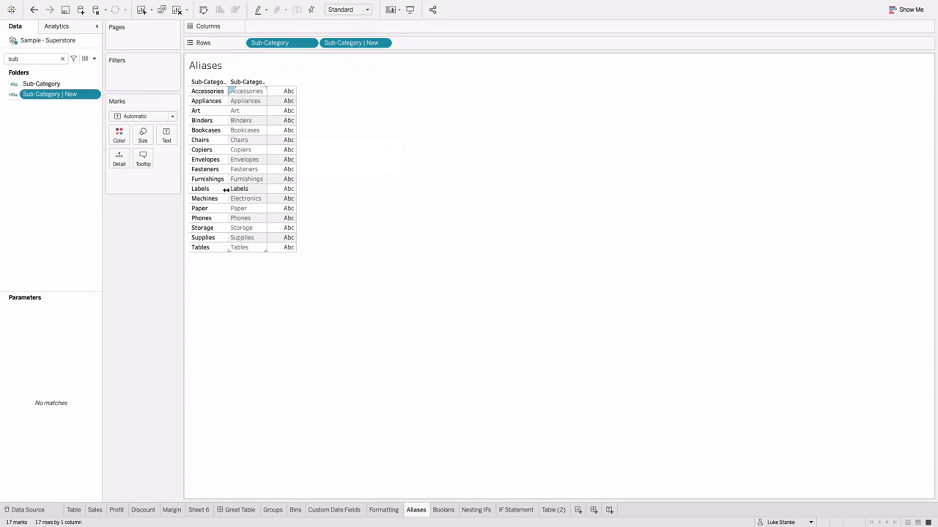
Edit the alias of the Machines member in the Sub-Category column to Electronics
right_click(210, 203)
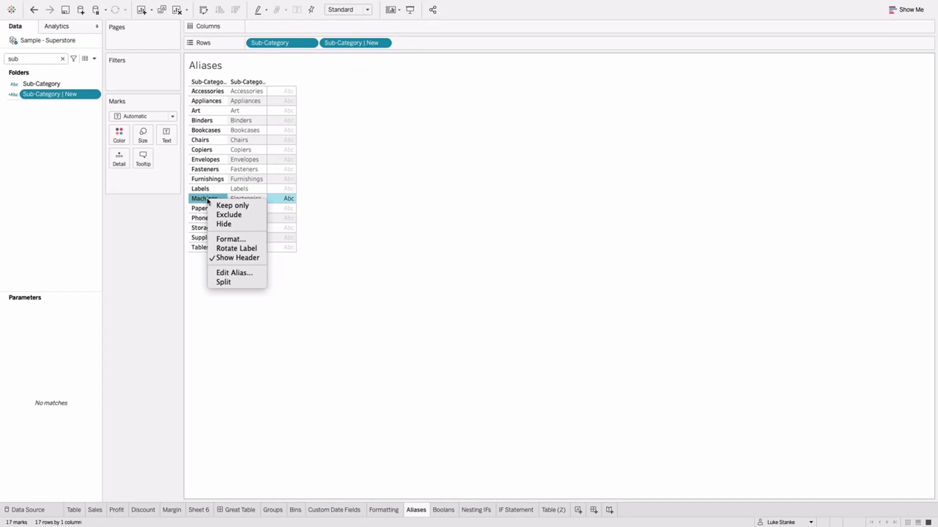
left_click(229, 274)
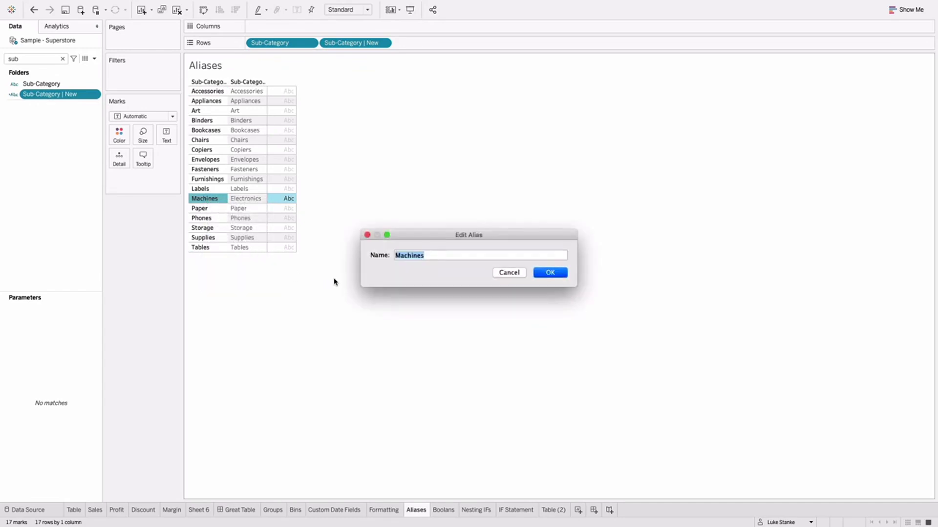
type("Electronics")
left_click(547, 273)
key("Escape")
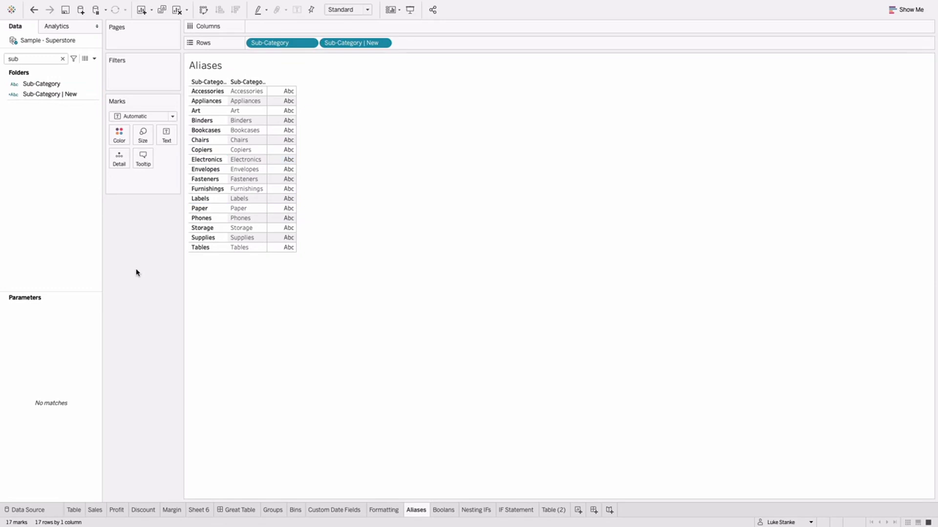
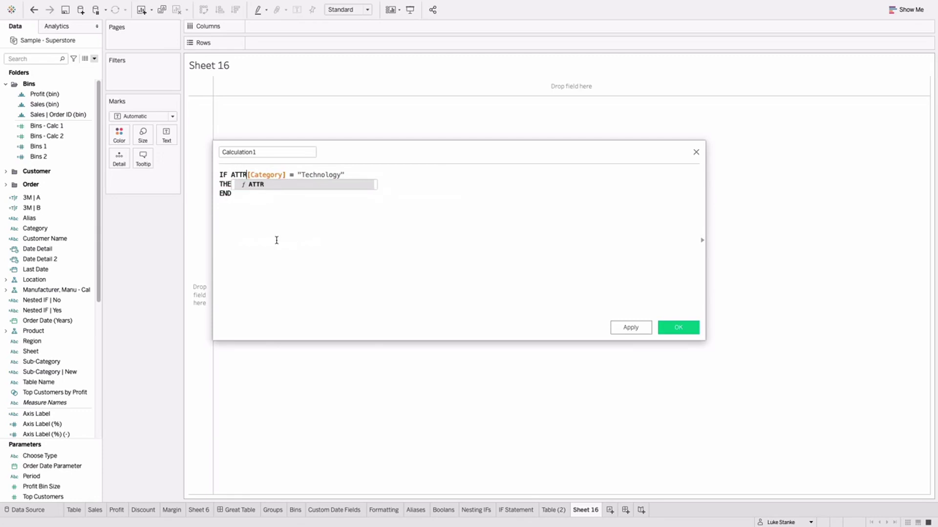
Finish wrapping [Category] in ATTR() in the IF calculation for Technology sales
type(")")
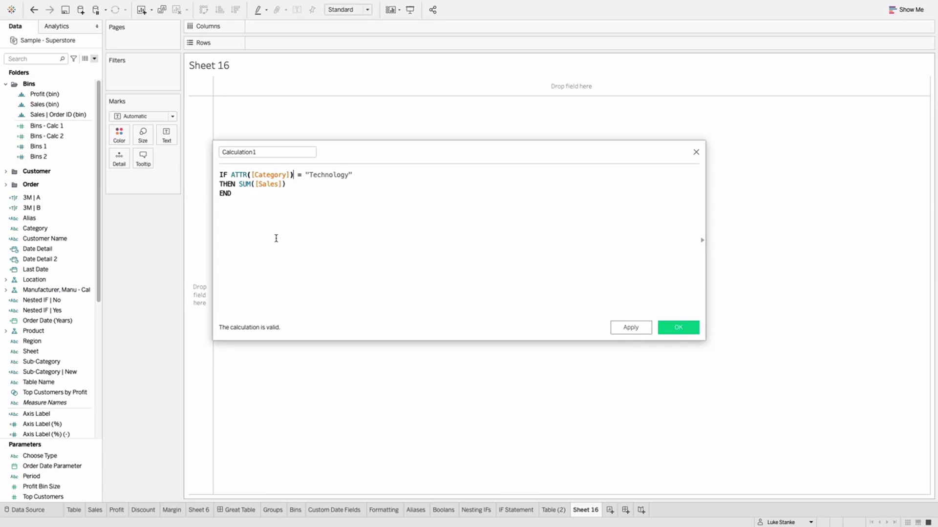
key("ctrl+a")
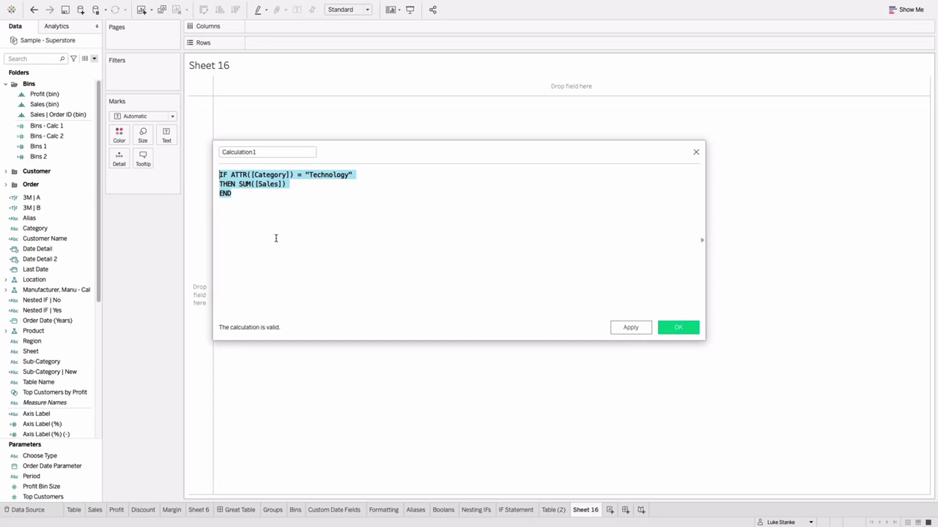
scroll(276, 238, "up", 3)
scroll(276, 238, "up", 4)
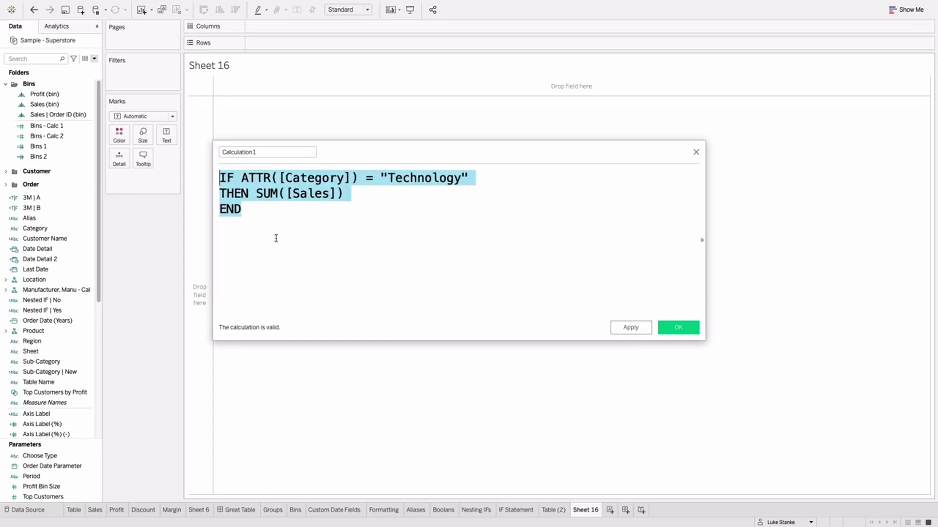
left_click(312, 196)
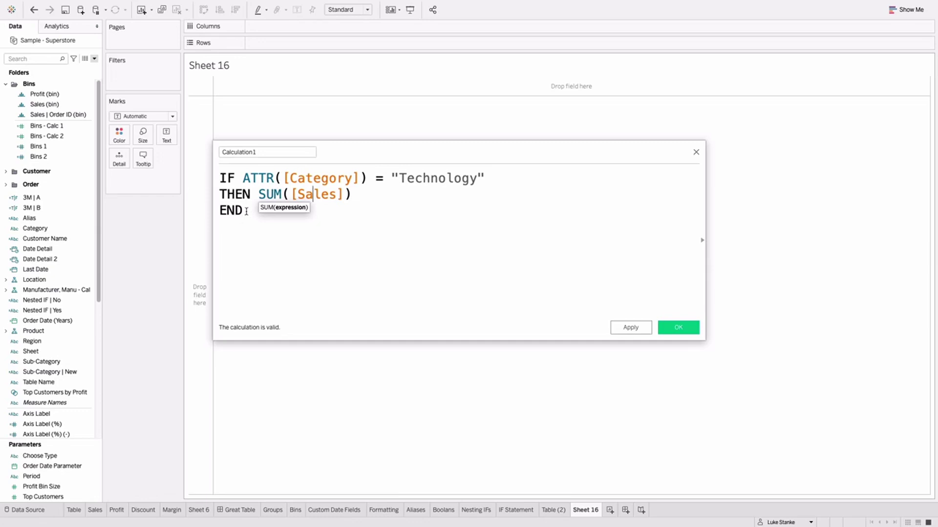
Replace the whole formula with the row-level condition IF [Category] = "Technology"
left_click(280, 182)
key("ctrl+a")
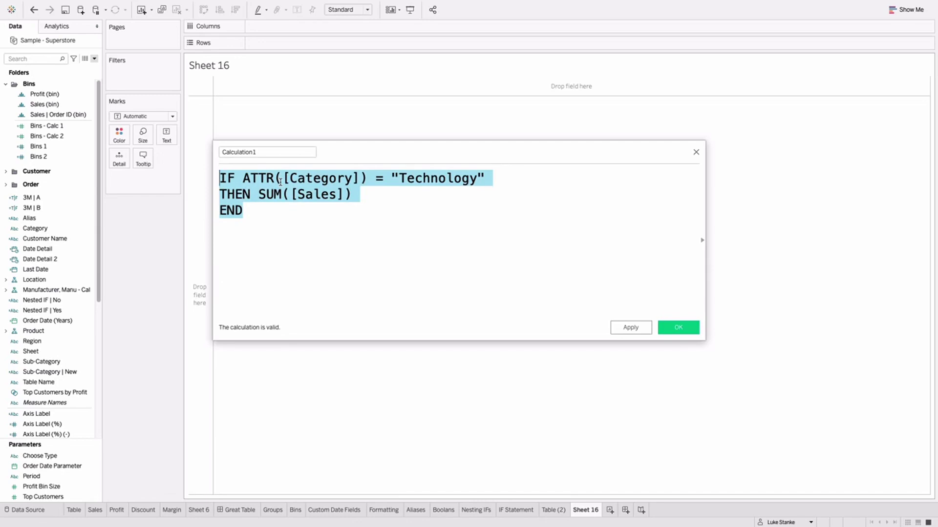
type("IF Tec")
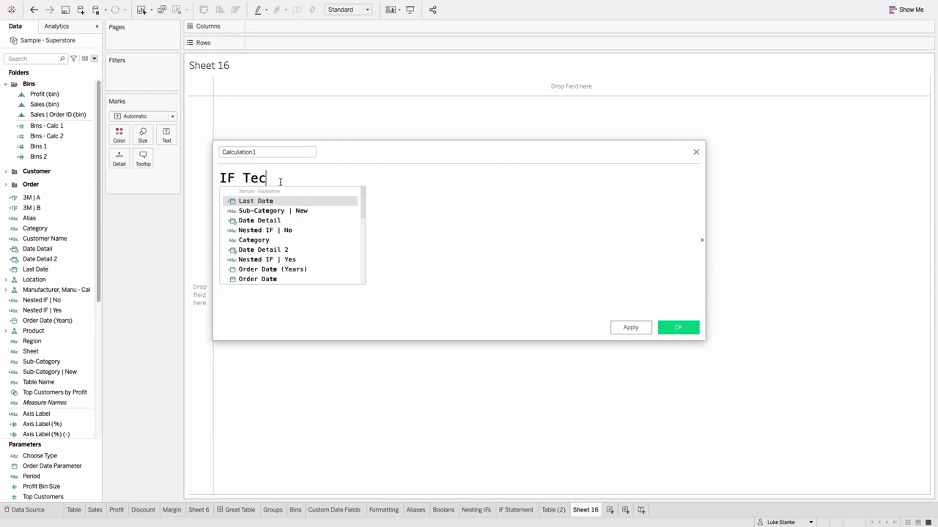
key("BackSpace")
key("BackSpace")
key("BackSpace")
type("Ca")
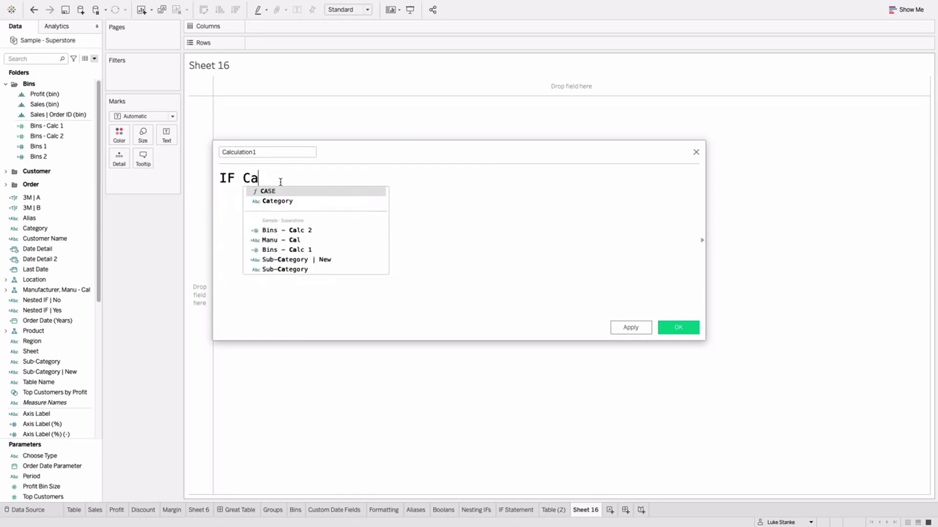
key("Return")
type("= \"")
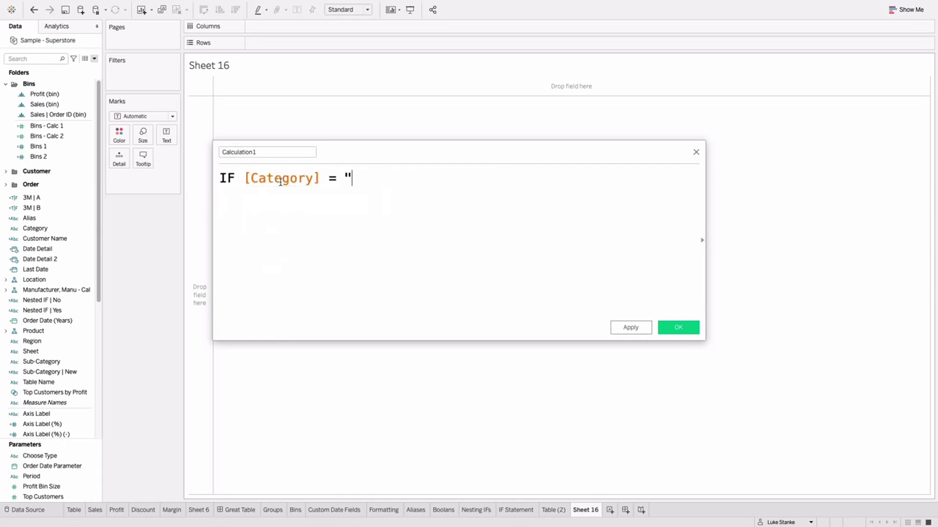
type("Technology\"")
key("Return")
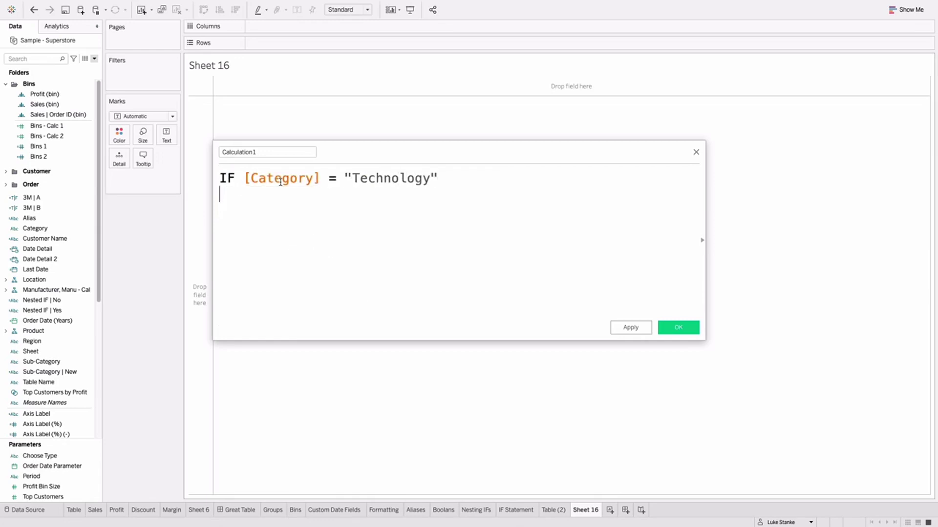
Add THEN [Sales] to the row-level condition and finish the statement with END
type("THEN Sal")
key("Return")
key("Return")
type("END")
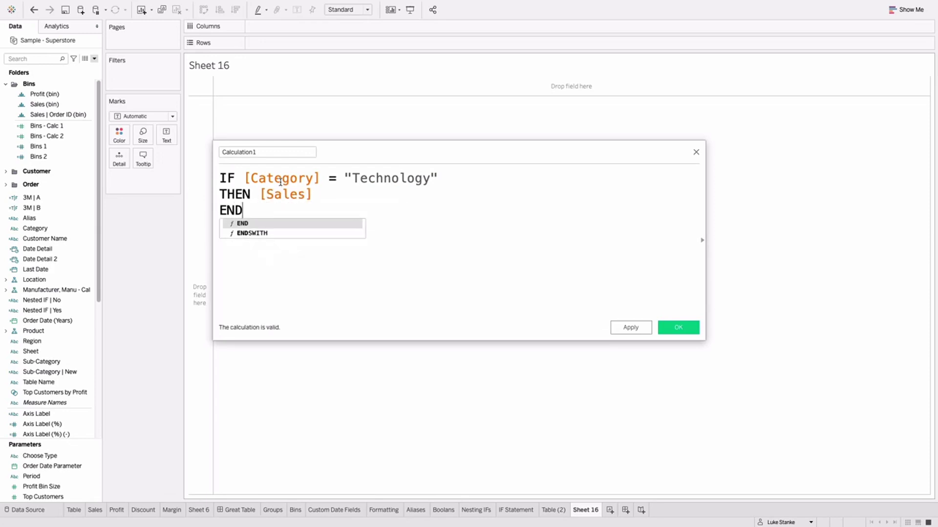
key("Return")
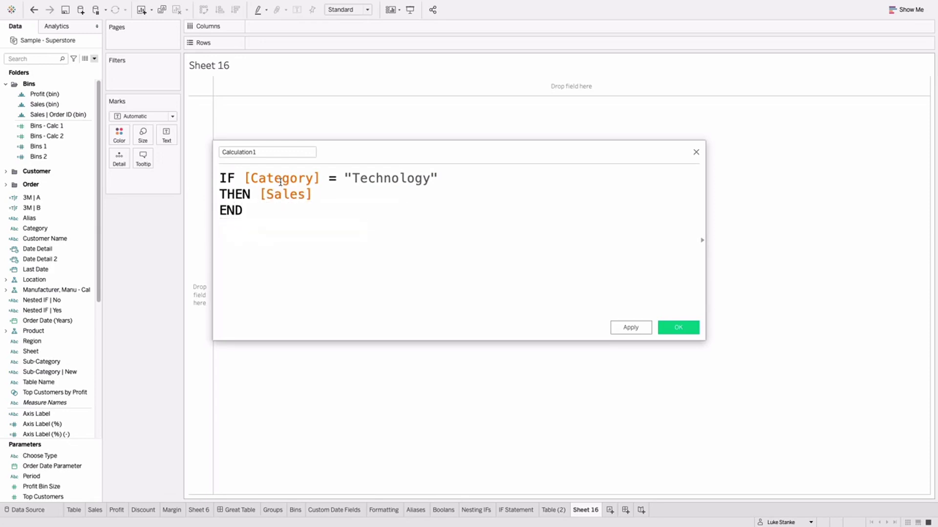
Wrap the IF statement in SUM( ) with the parentheses on separate lines and indent the three inner lines
key("Return")
type(")")
key("ctrl+Home")
key("Return")
key("Up")
type("SUM(")
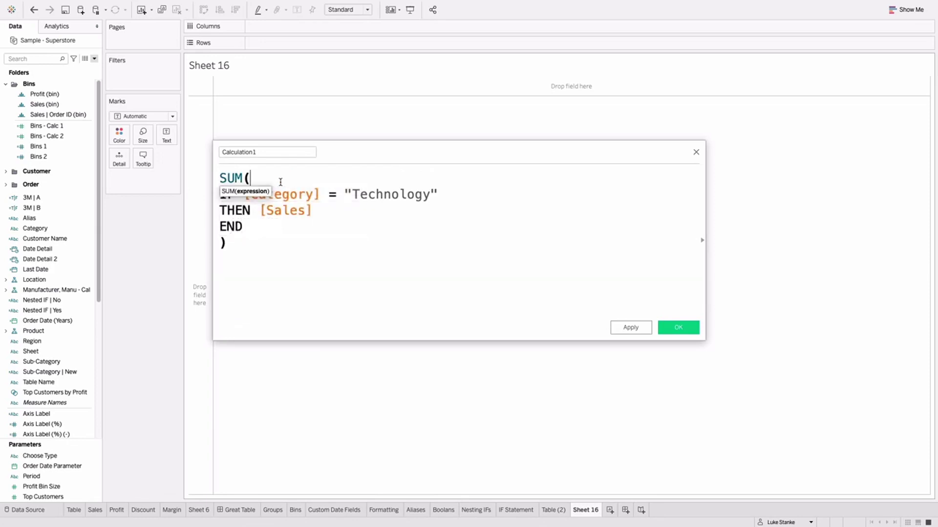
key("Right")
key("shift+Down")
key("shift+Down")
key("shift+Down")
key("Tab")
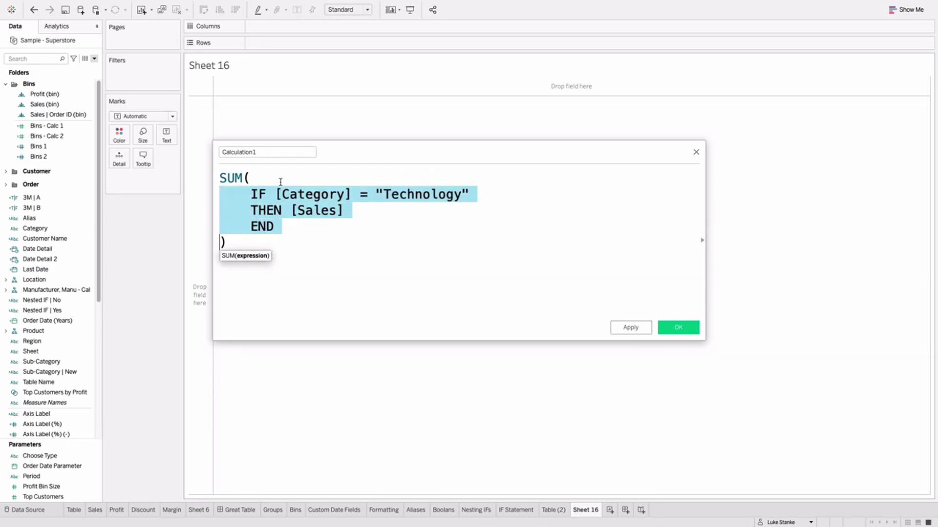
left_click(329, 240)
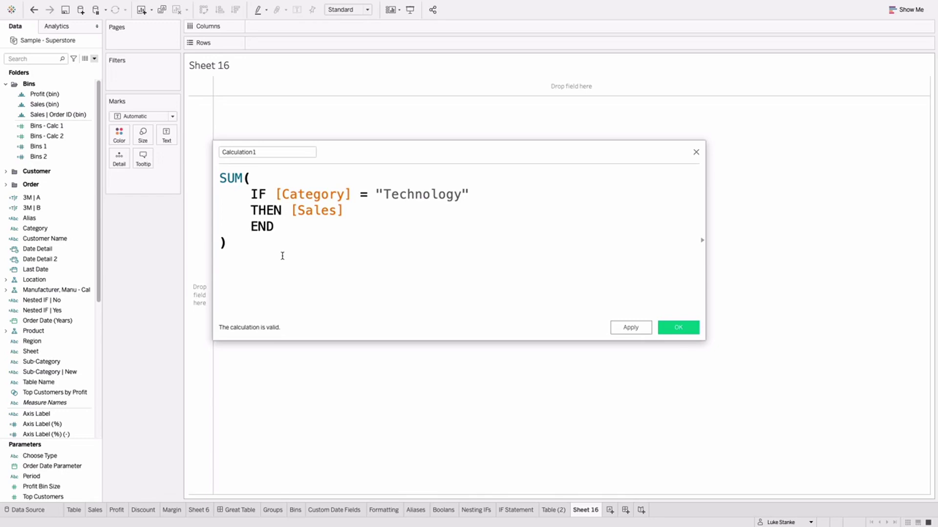
key("ctrl+Right")
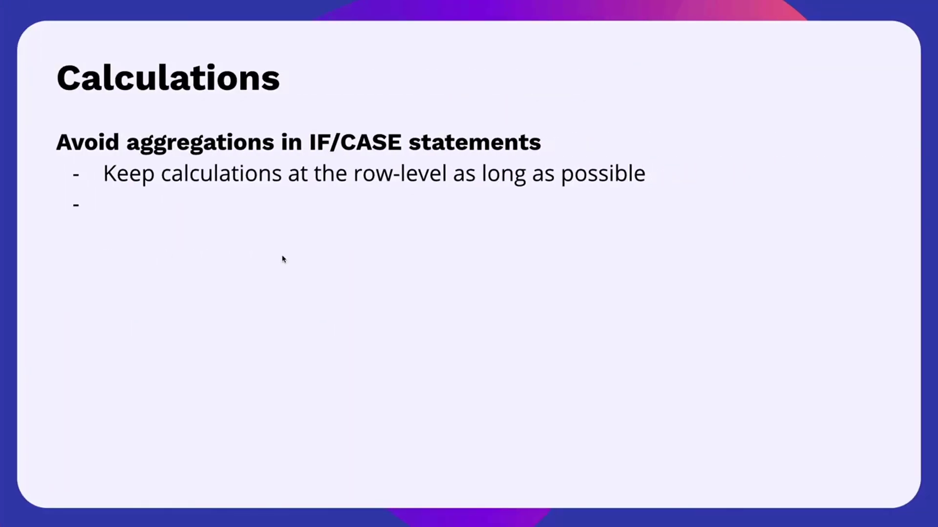
key("Right")
key("Left")
key("Right")
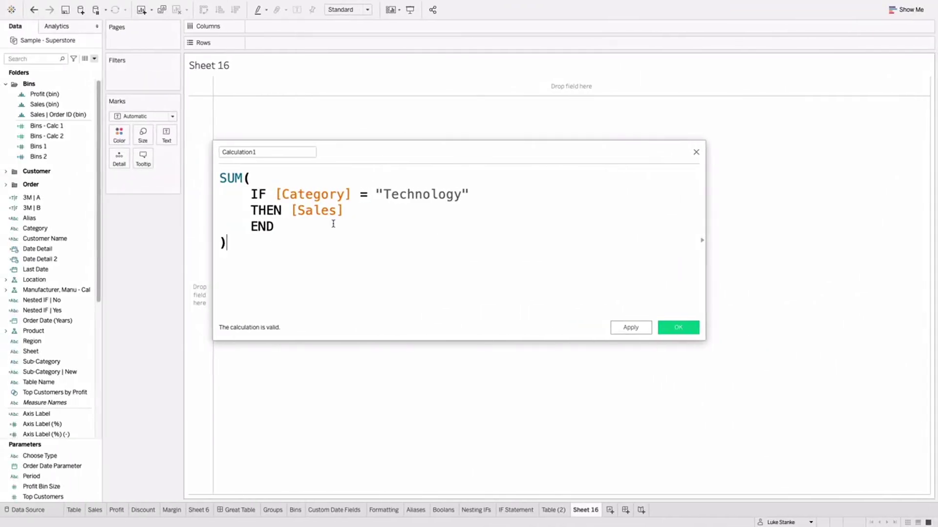
Replace the SUM formula with the aggregated condition IF ATTR([Category]) = "Technology"
left_click(333, 223)
key("ctrl+a")
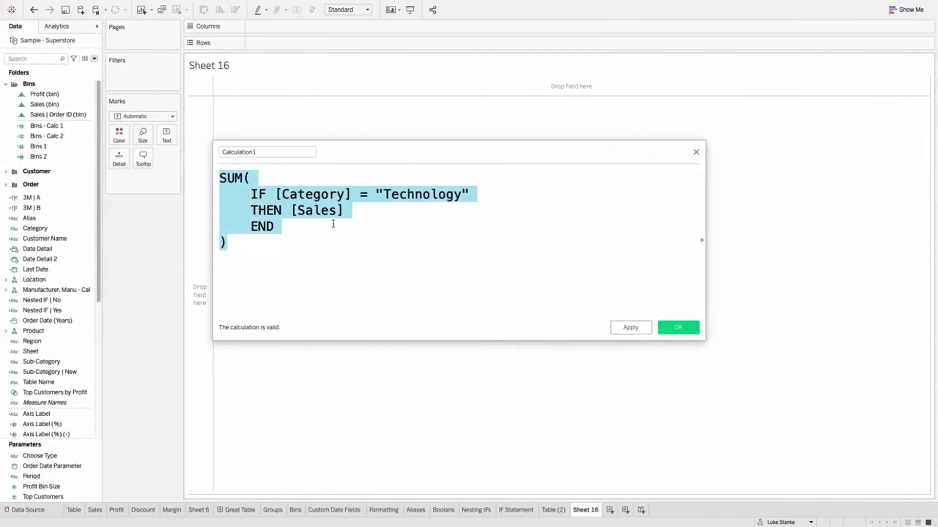
type("IF ATTR(")
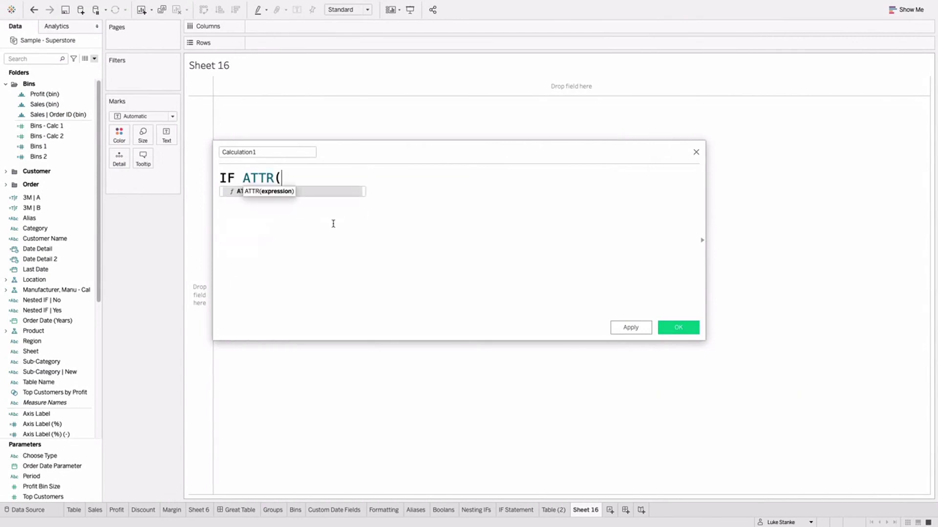
type("S")
key("BackSpace")
type("Cat")
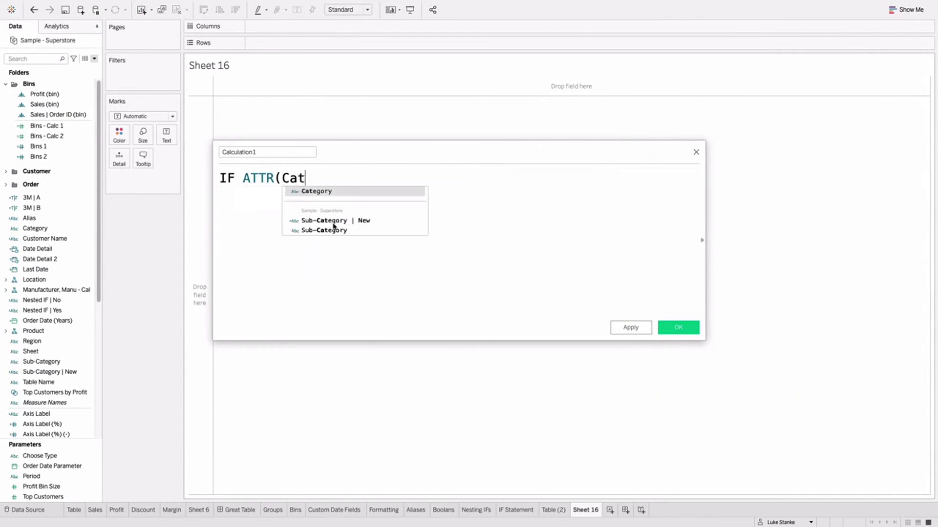
key("Return")
type("0")
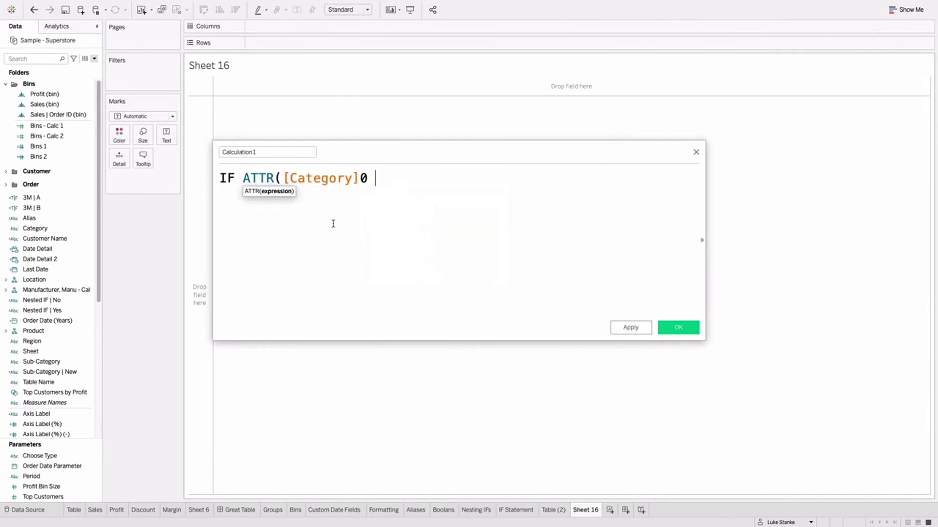
key("BackSpace")
key("BackSpace")
type(") = TH")
key("BackSpace")
key("BackSpace")
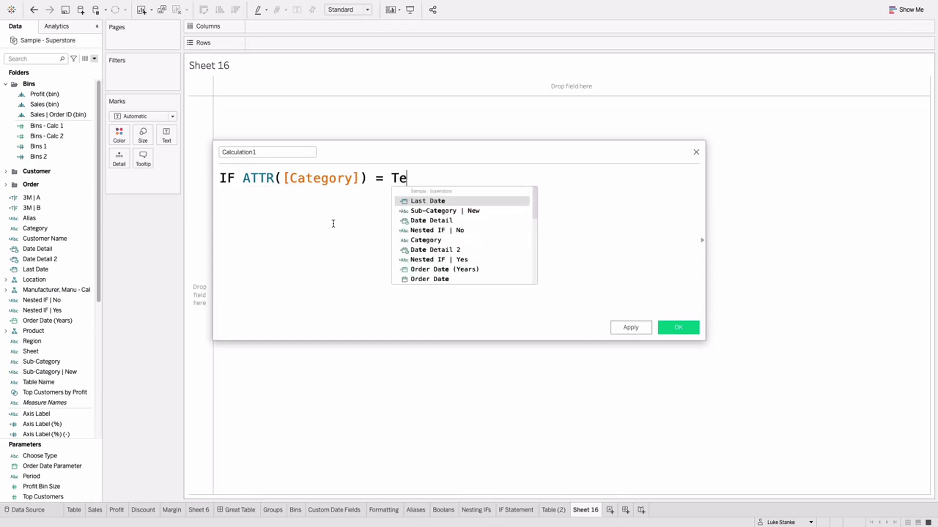
type("\"Technology\"")
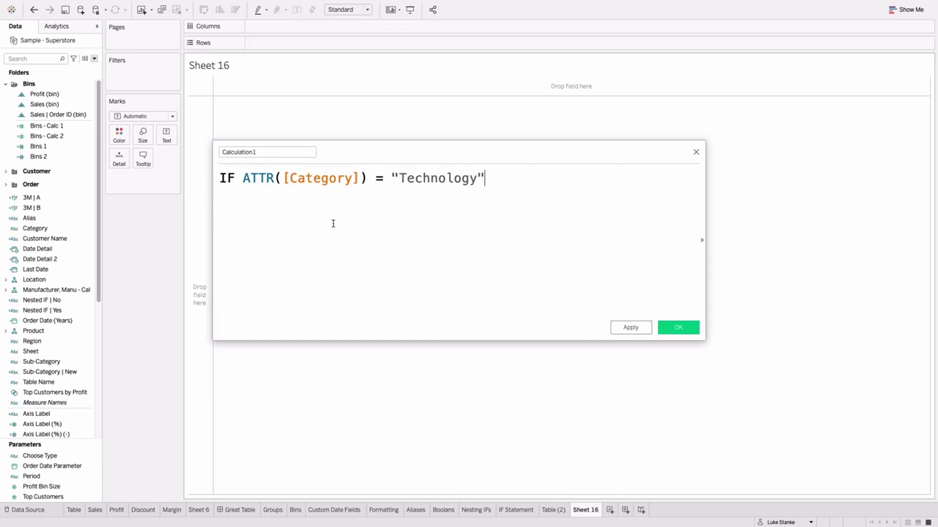
Add THEN SUM([Sales]) to the ATTR condition and finish the statement with END
key("Return")
type("S")
key("BackSpace")
type("THEN")
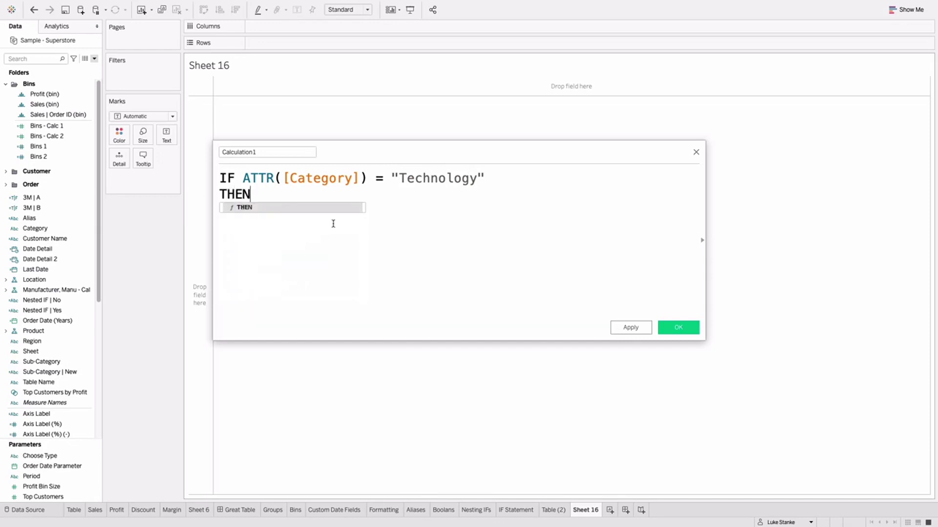
type(" SUM([S")
key("Return")
type(")")
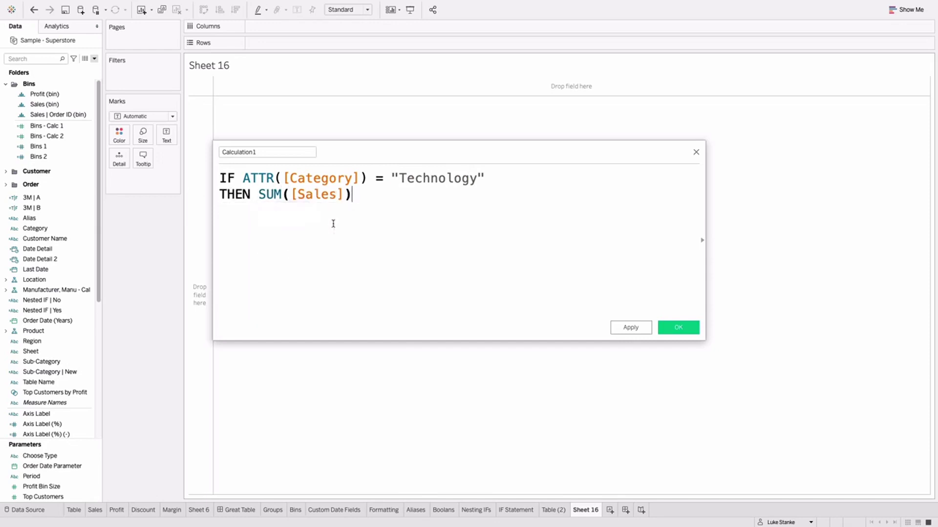
key("Return")
type("END")
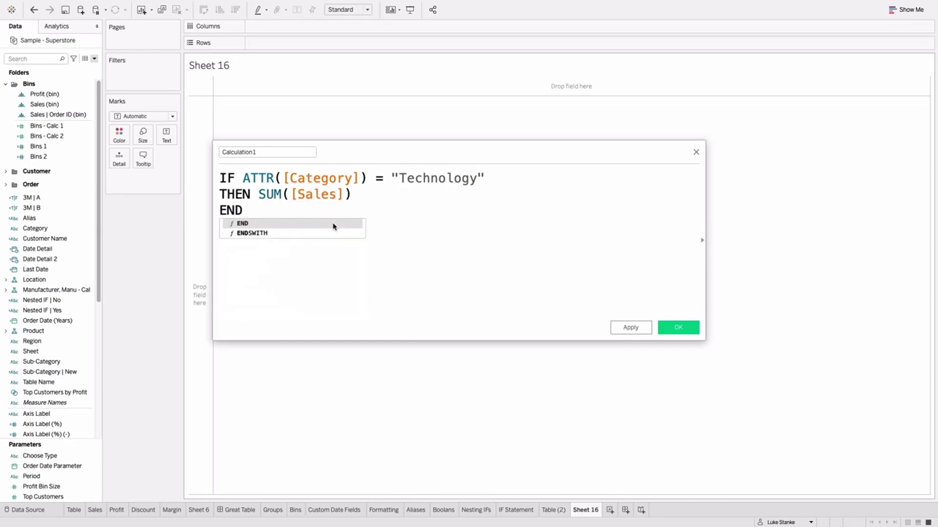
Replace the ATTR function around [Category] with MIN in the IF condition
double_click(264, 177)
type("M")
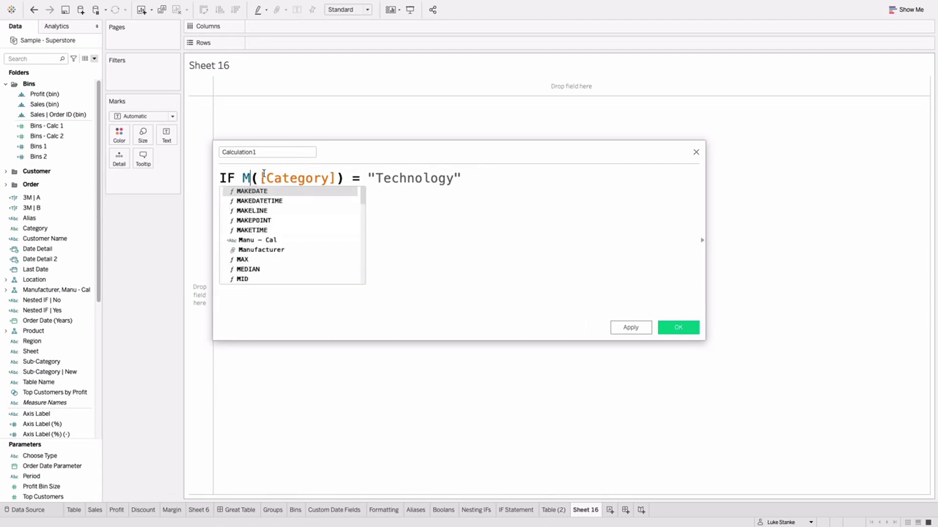
type("IN")
left_click(478, 233)
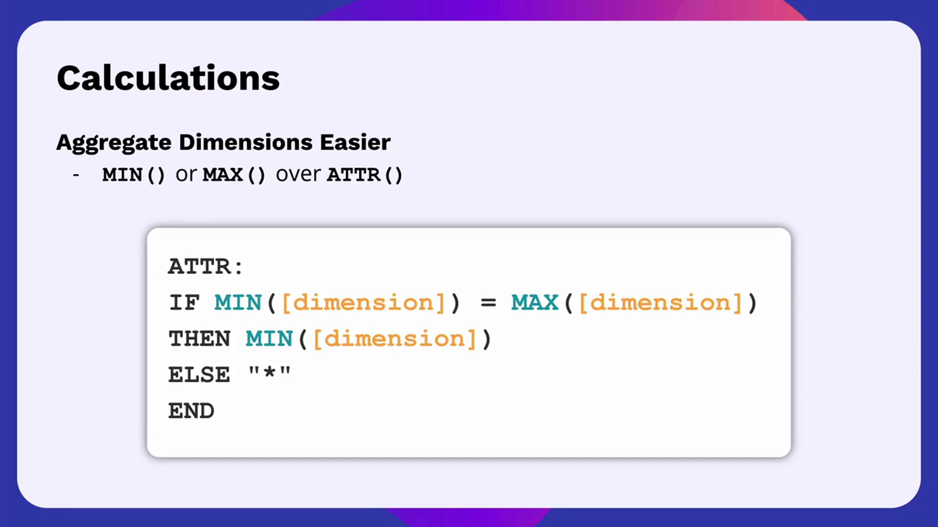
key("Right")
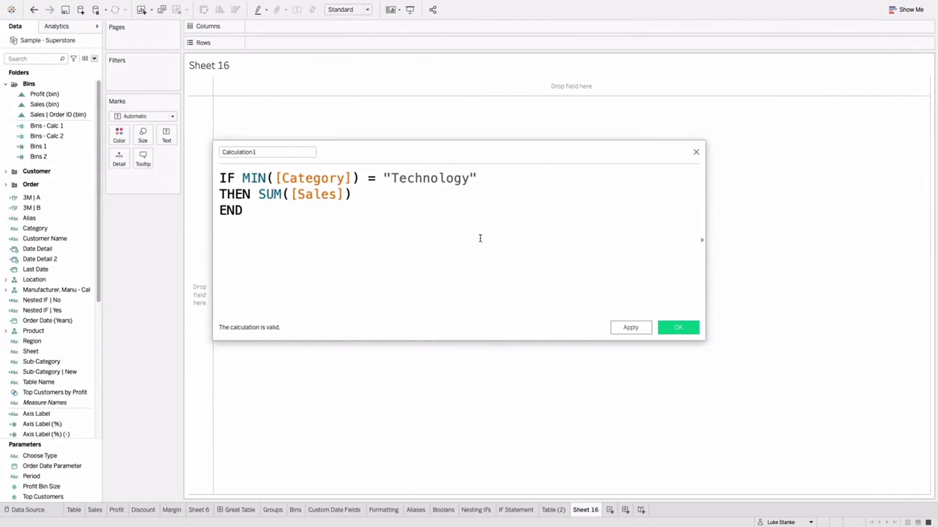
Close the calculation editor without saving the formula and search the data fields for "ord"
left_click(695, 154)
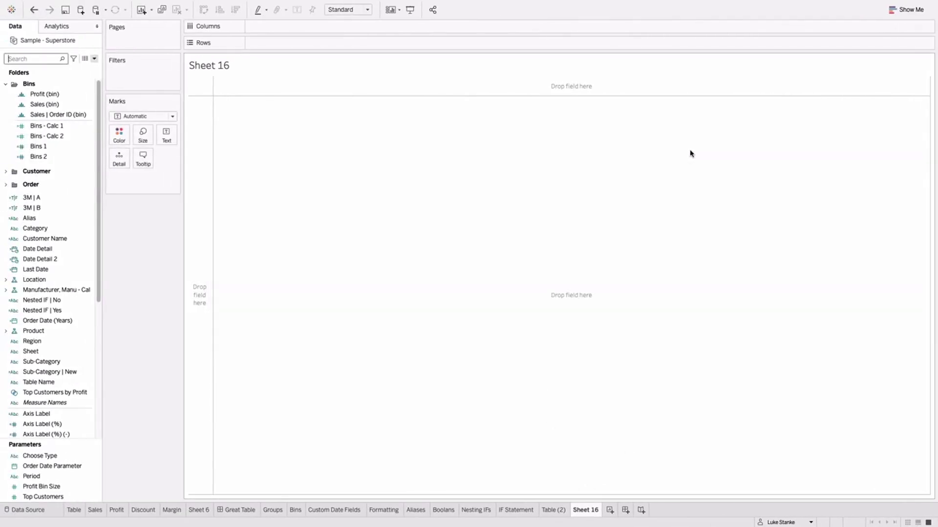
left_click(14, 58)
type("cor")
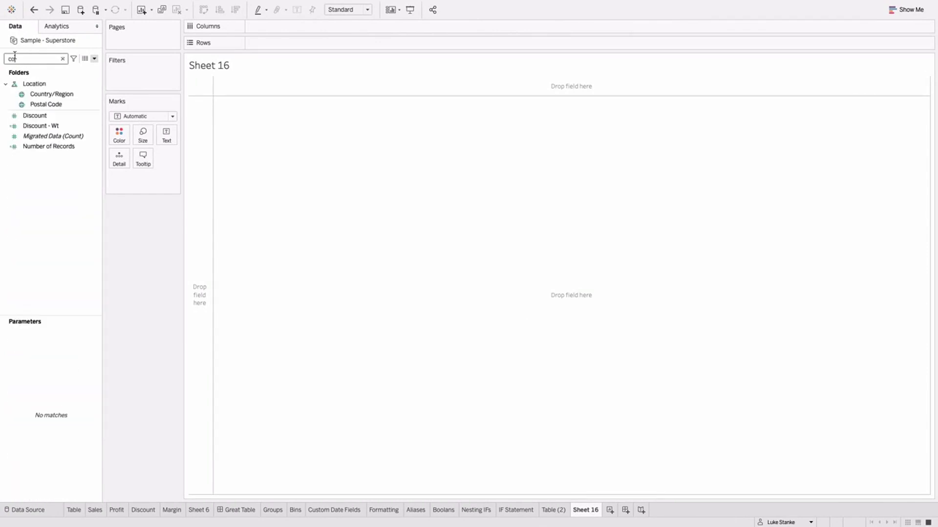
key("BackSpace")
key("BackSpace")
key("BackSpace")
type("ord")
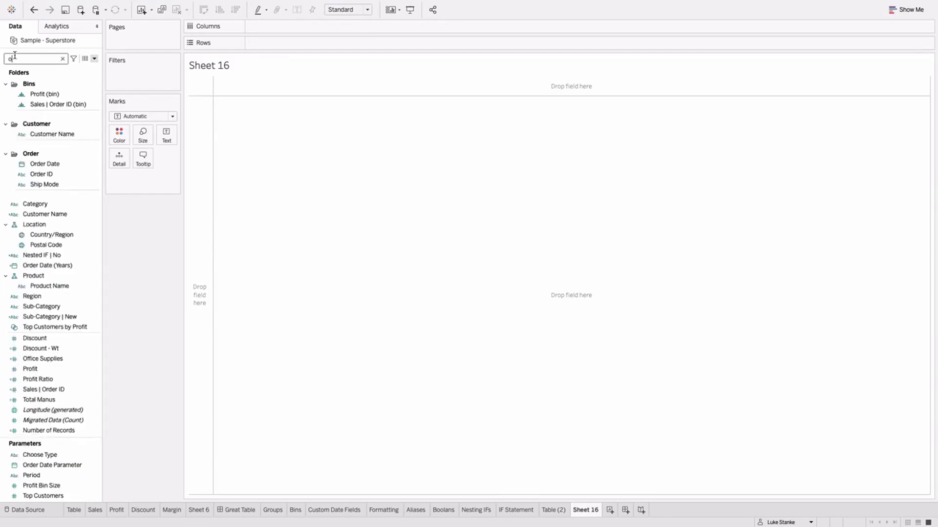
Place Order Date on Columns and set its date level to the discrete Month date part
left_click_drag(44, 124, 323, 32)
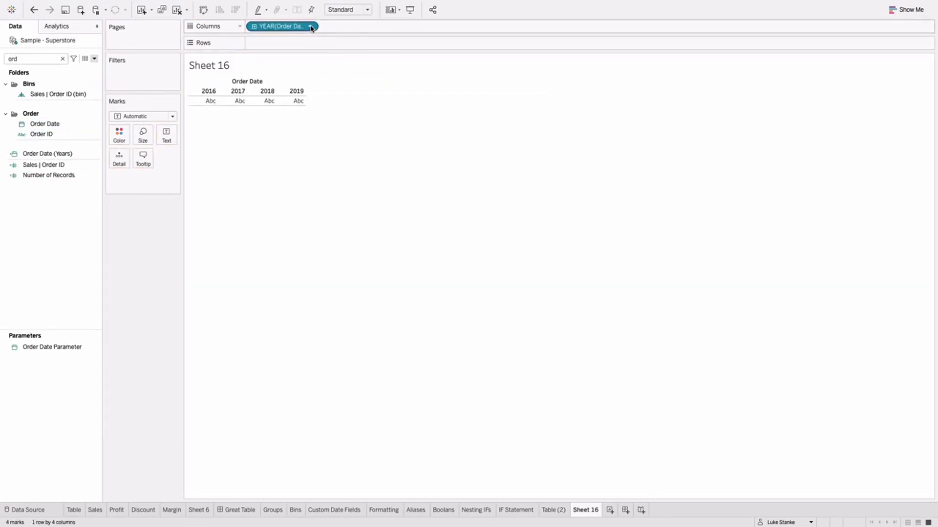
left_click(310, 27)
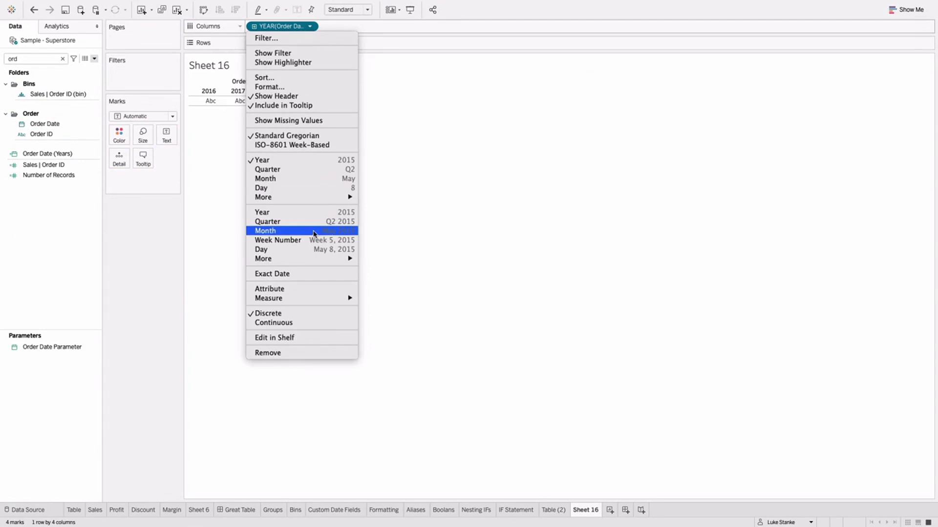
left_click(319, 180)
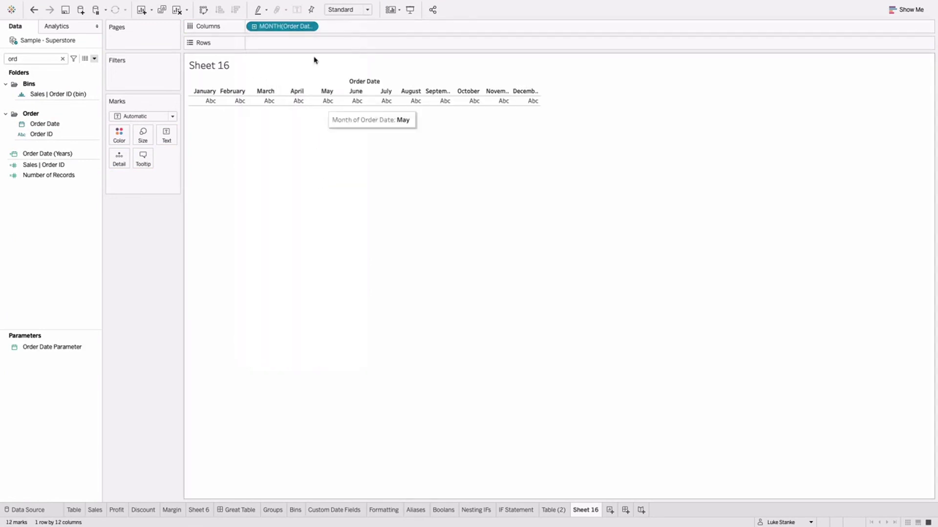
Copy the formula DATEPART('month', [Order Date]) from the Order Date pill on Columns into a new calculated field
double_click(292, 27)
key("Return")
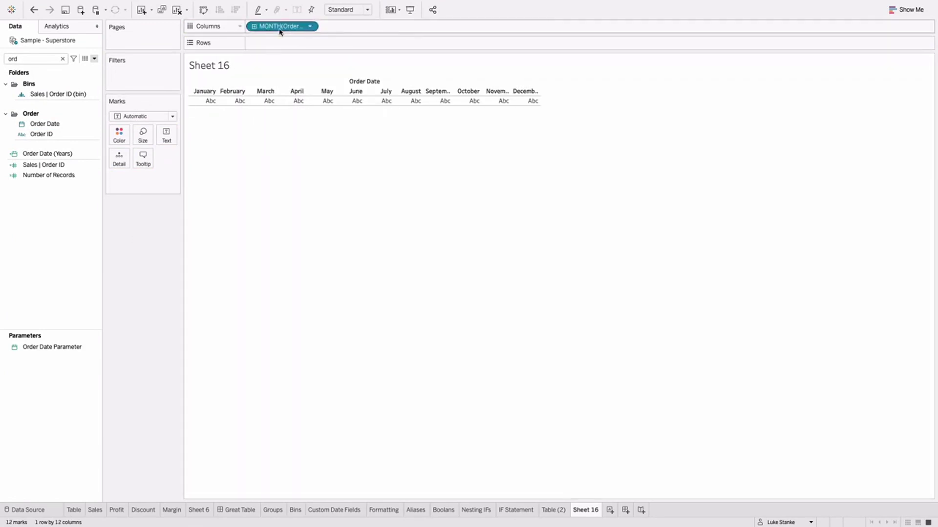
double_click(291, 27)
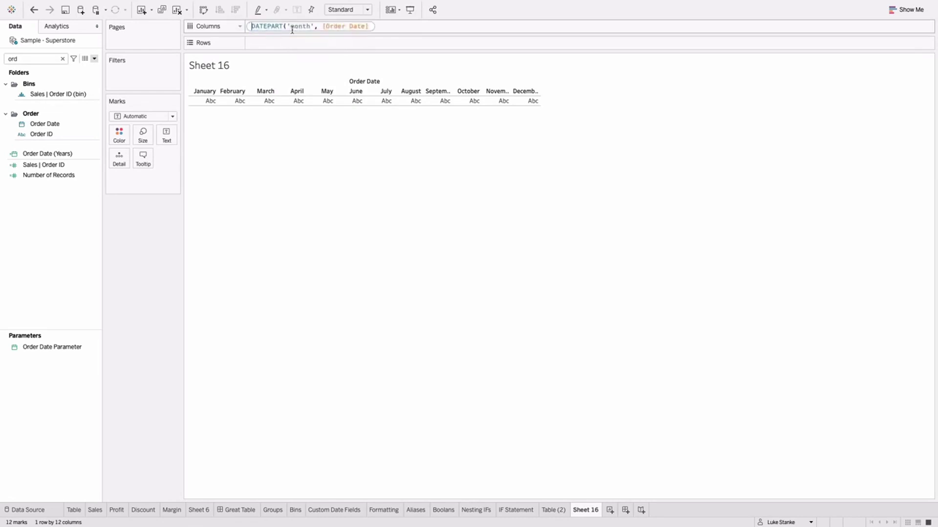
key("Home")
key("shift+End")
key("ctrl+c")
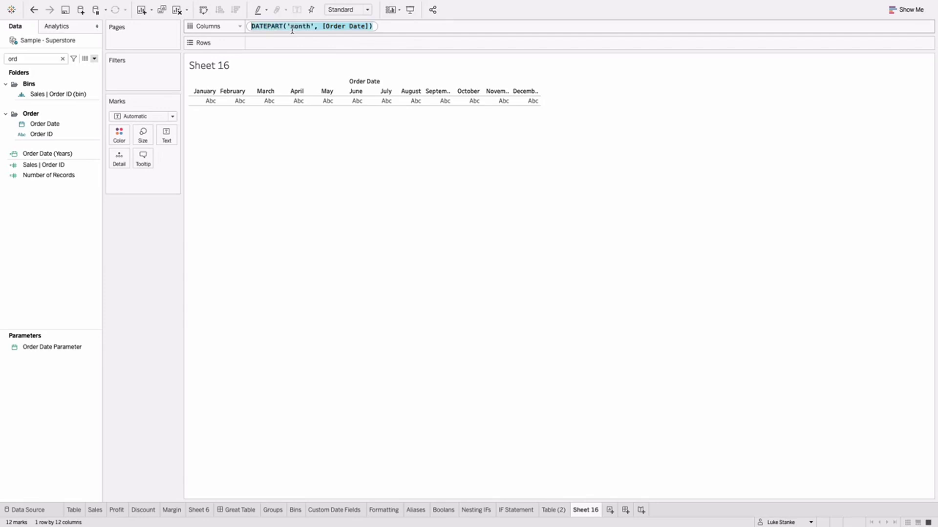
left_click(94, 58)
left_click(88, 68)
key("ctrl+v")
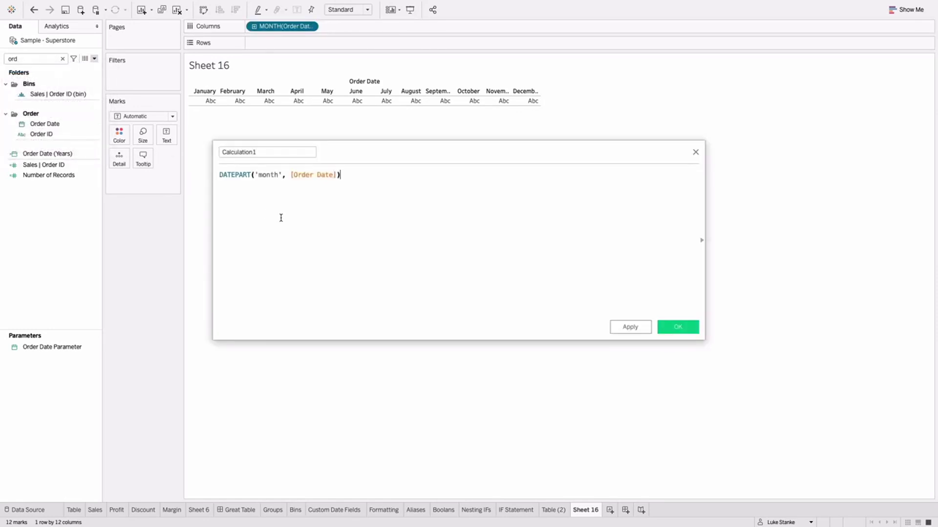
Add MONTH([Order Date]) on a second line of the calculation for comparison, and close the editor without saving
key("Return")
type("MONTH(ord")
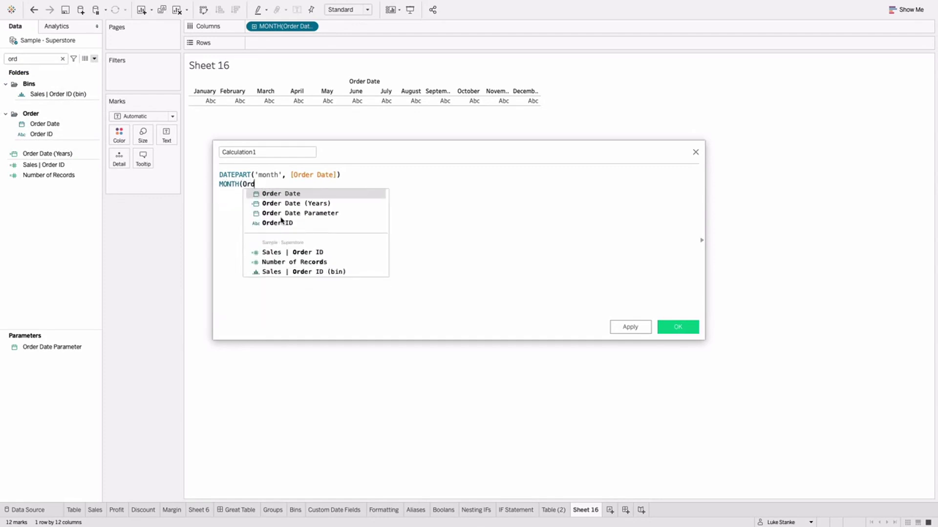
key("Return")
type(")")
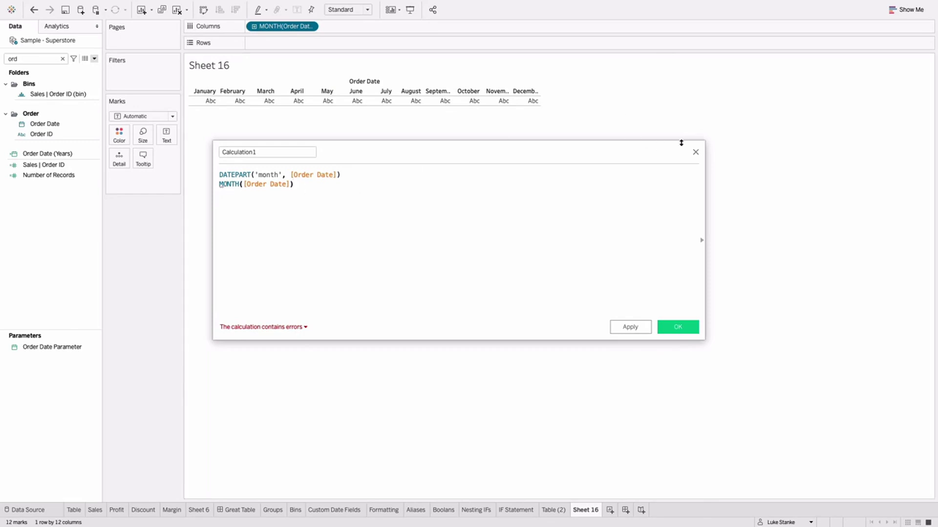
left_click(695, 152)
key("ctrl+Right")
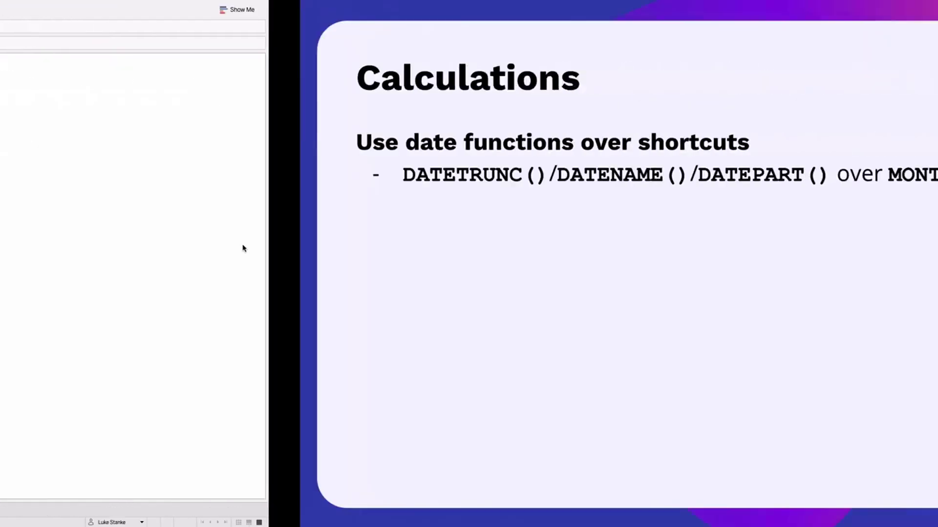
key("Right")
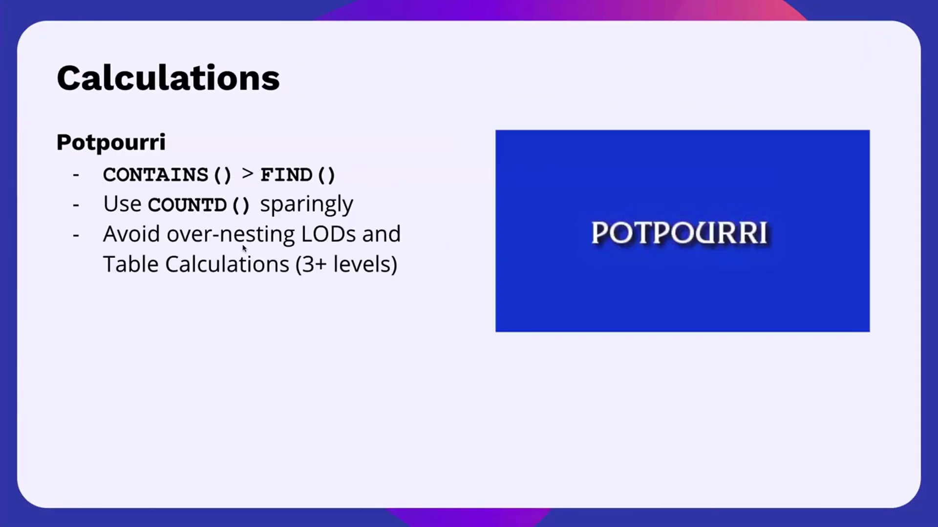